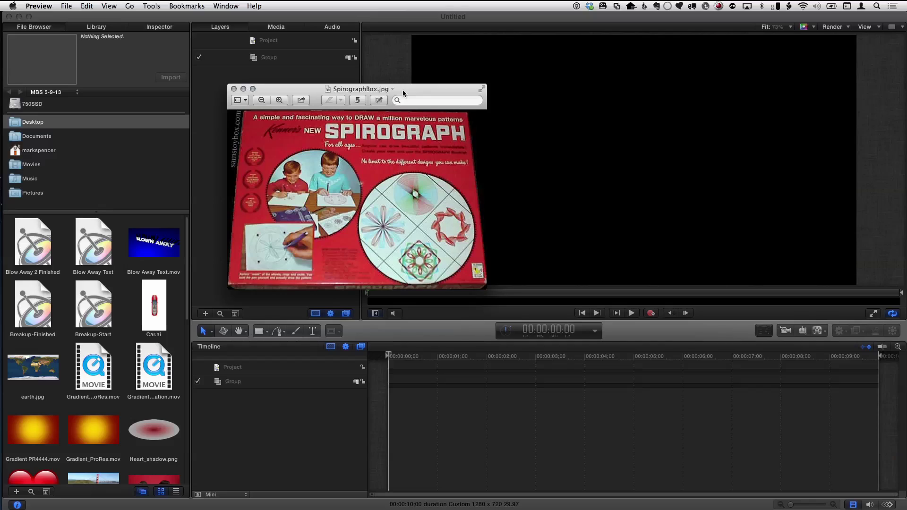
{"action": "mouse_move", "coordinate": [397, 86]}
{"action": "left_mouse_down"}
{"action": "mouse_move", "coordinate": [397, 78]}
{"action": "mouse_move", "coordinate": [385, 79]}
{"action": "mouse_move", "coordinate": [410, 85]}
{"action": "left_mouse_up"}
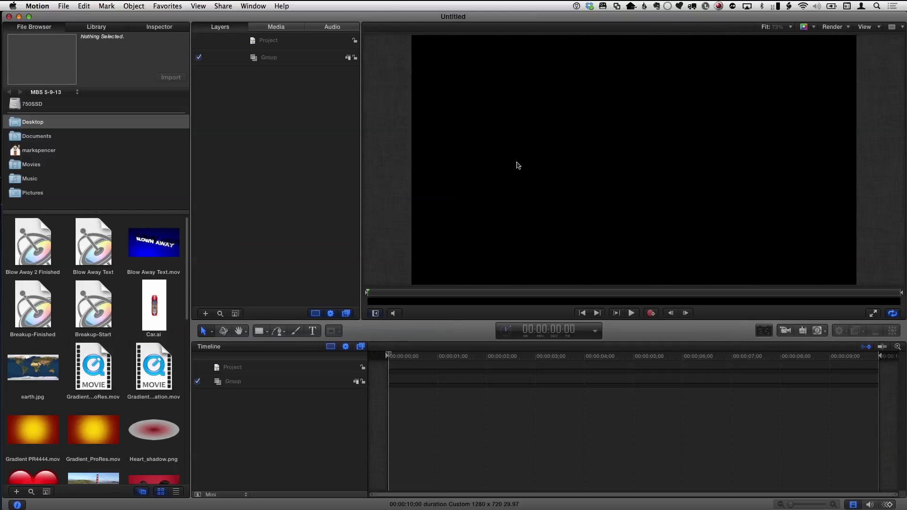
{"action": "key", "text": "c"}
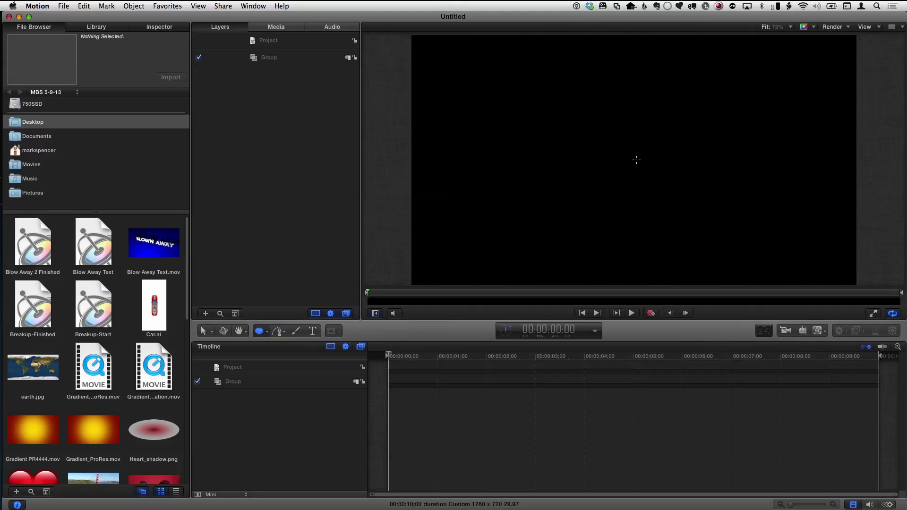
{"action": "left_click_drag", "start_coordinate": [636, 160], "coordinate": [529, 117]}
{"action": "key", "text": "s"}
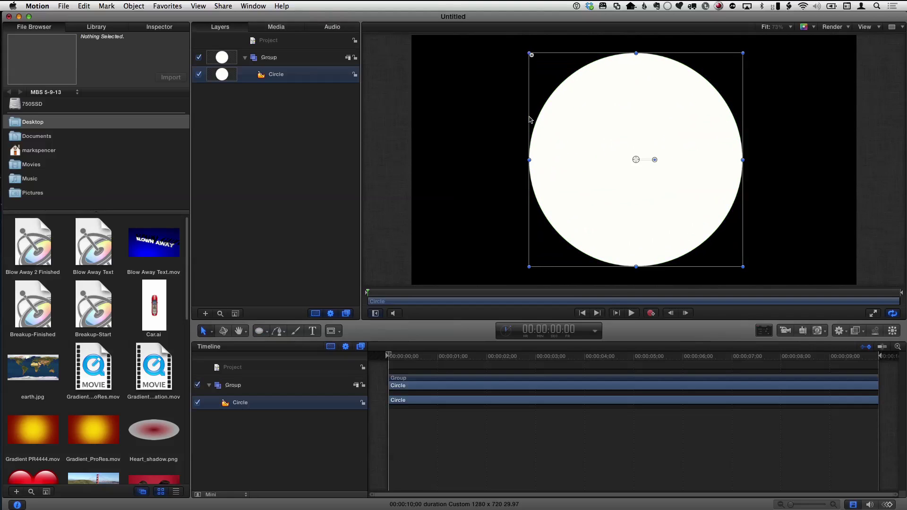
{"action": "key", "text": "super+3"}
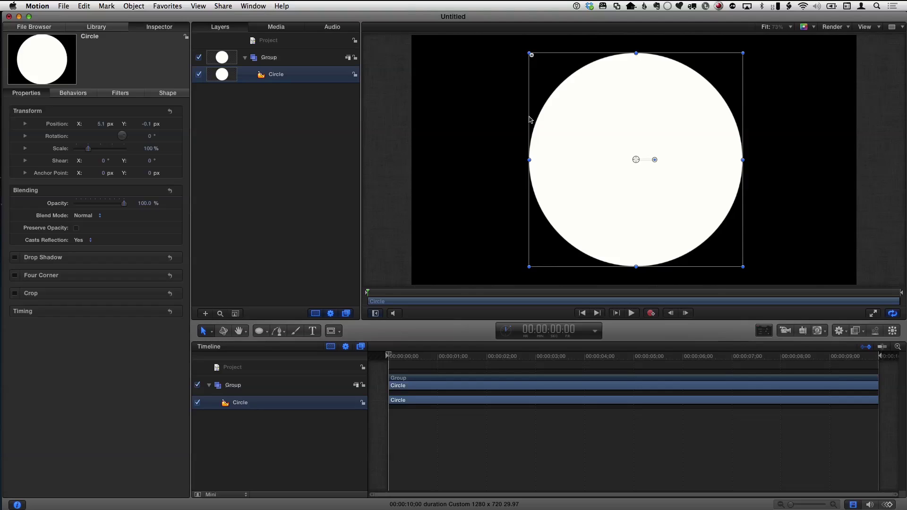
{"action": "left_click", "coordinate": [170, 112]}
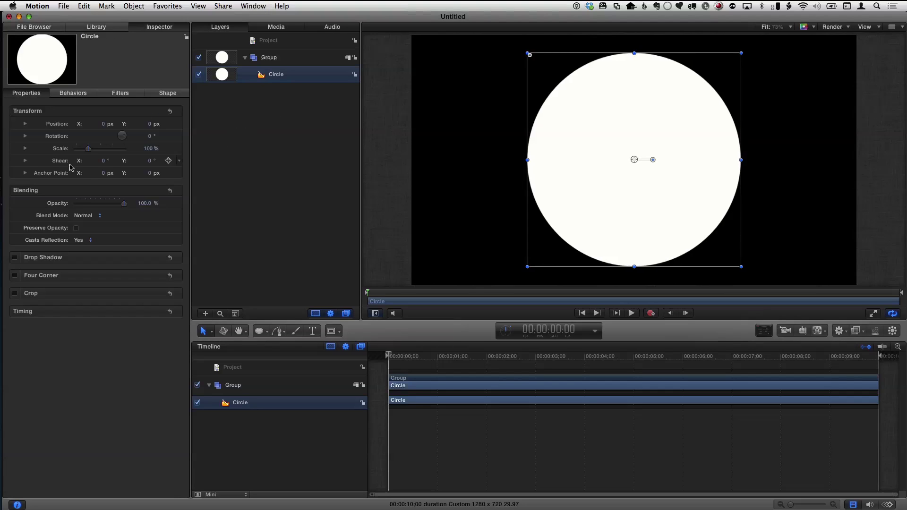
{"action": "left_click", "coordinate": [152, 95]}
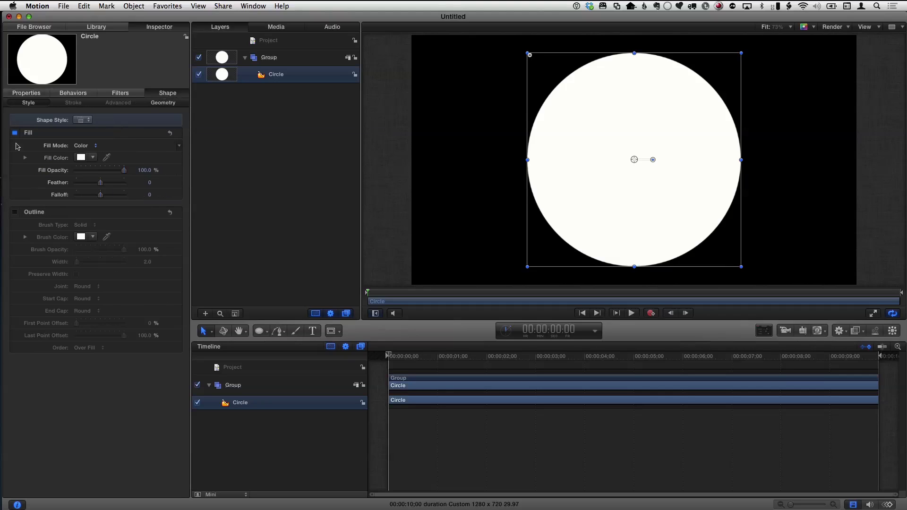
{"action": "left_click", "coordinate": [15, 133]}
{"action": "left_click", "coordinate": [14, 212]}
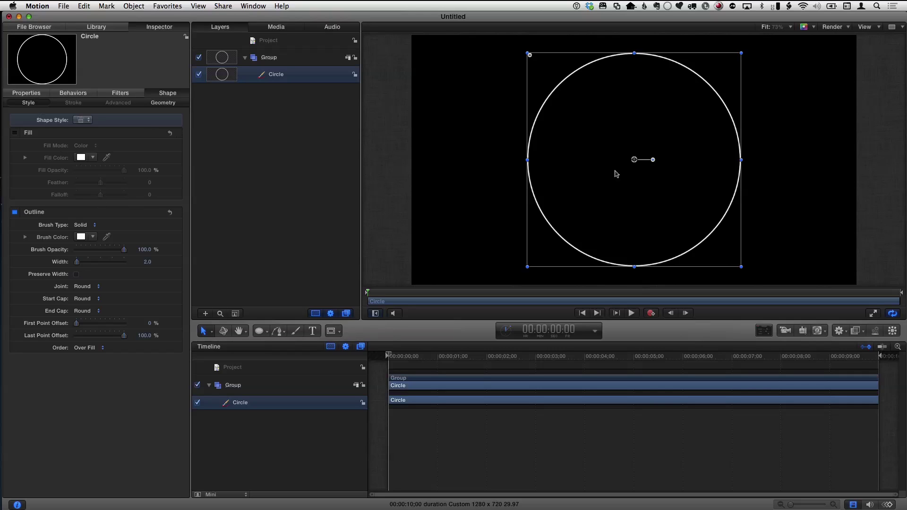
{"action": "key", "text": "Delete"}
{"action": "key", "text": "c"}
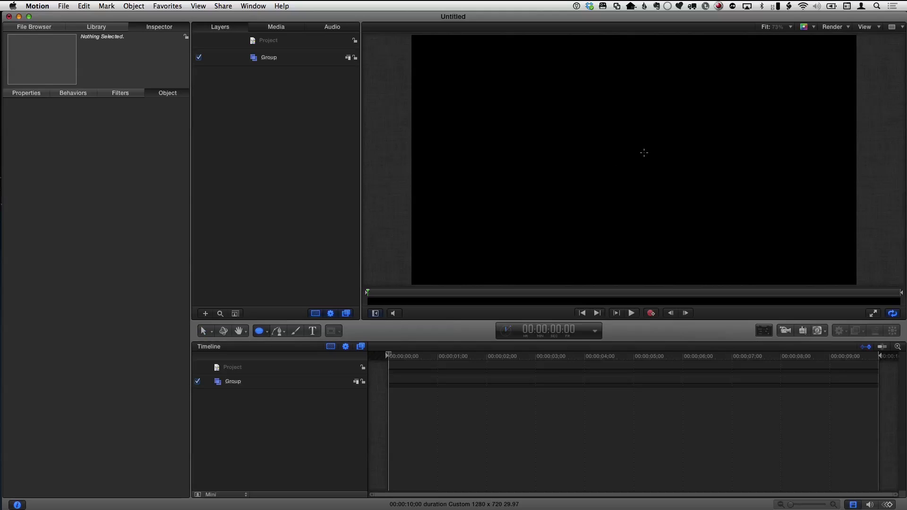
Step: Draw a circle, reset it to the canvas centre, and make it a white outline with no fill
{"action": "left_click_drag", "start_coordinate": [643, 152], "coordinate": [581, 117]}
{"action": "key", "text": "s"}
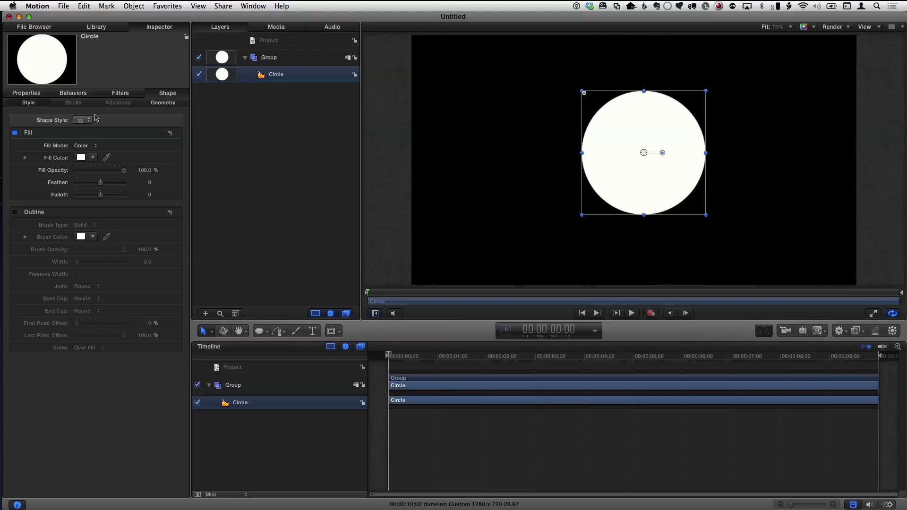
{"action": "left_click", "coordinate": [38, 94]}
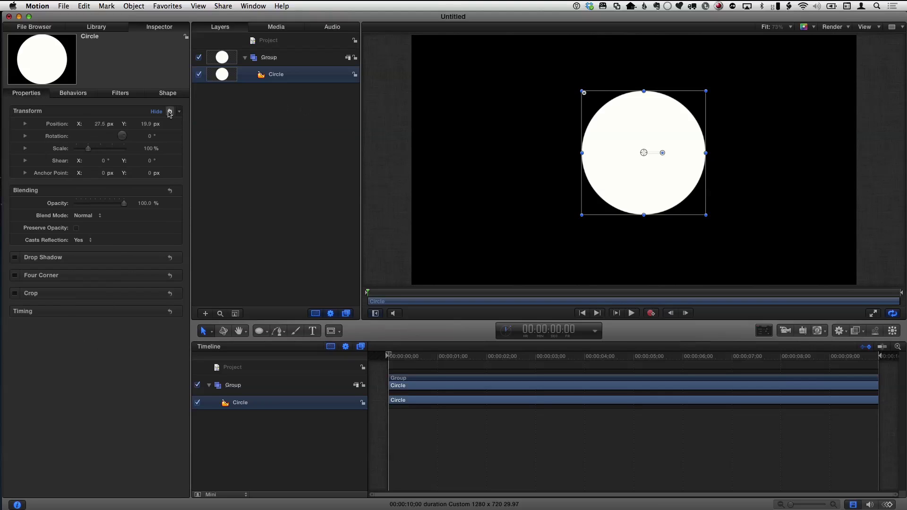
{"action": "left_click", "coordinate": [169, 112]}
{"action": "left_click", "coordinate": [162, 94]}
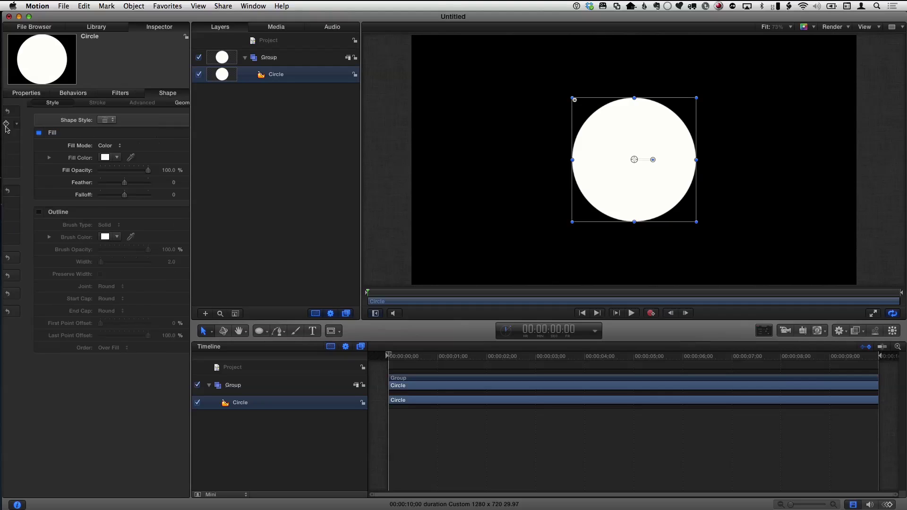
{"action": "left_click", "coordinate": [15, 134]}
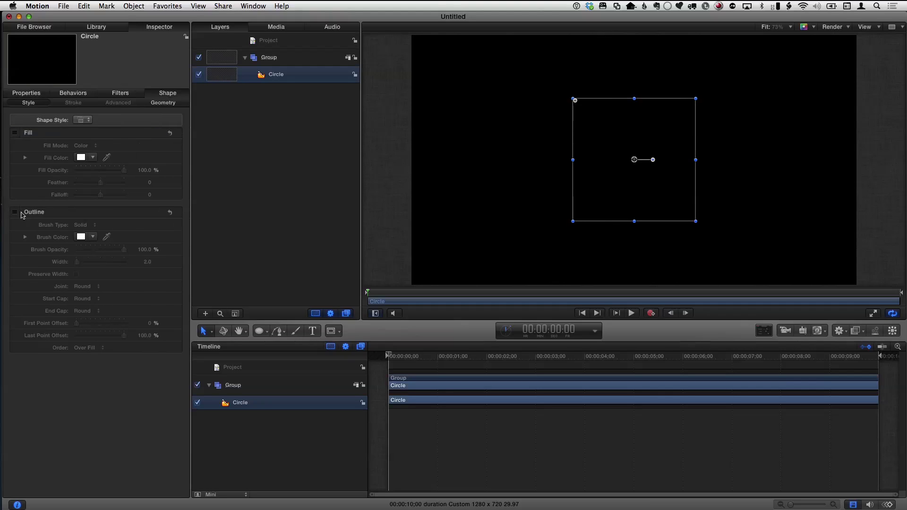
{"action": "left_click", "coordinate": [15, 212]}
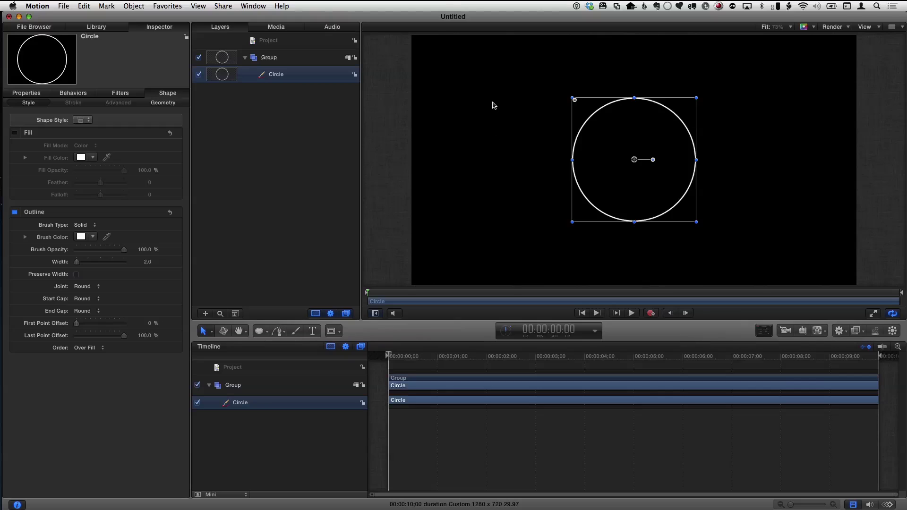
Step: Draw a small solid white circle to the upper left of the ring
{"action": "key", "text": "c"}
{"action": "left_click_drag", "start_coordinate": [510, 124], "coordinate": [486, 100]}
{"action": "key", "text": "s"}
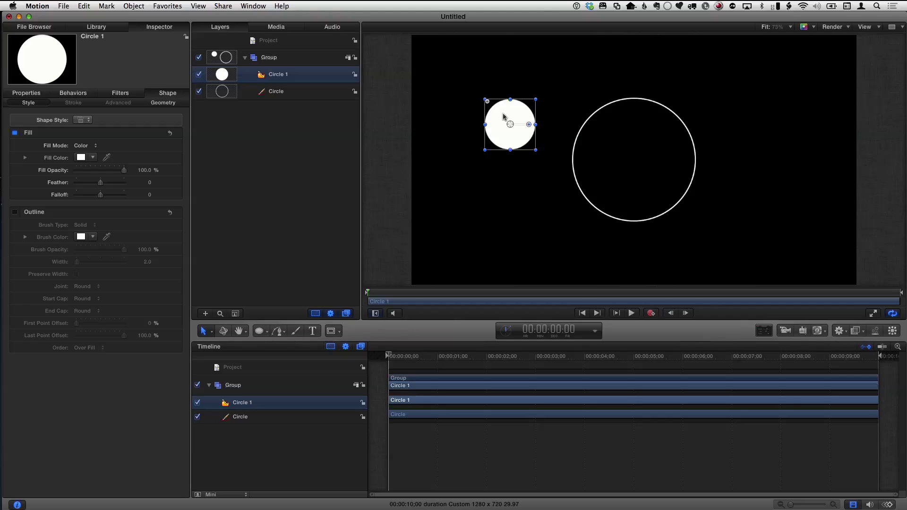
Step: Switch the small circle's fill to Gradient with Continuous stop interpolation
{"action": "left_click", "coordinate": [162, 105]}
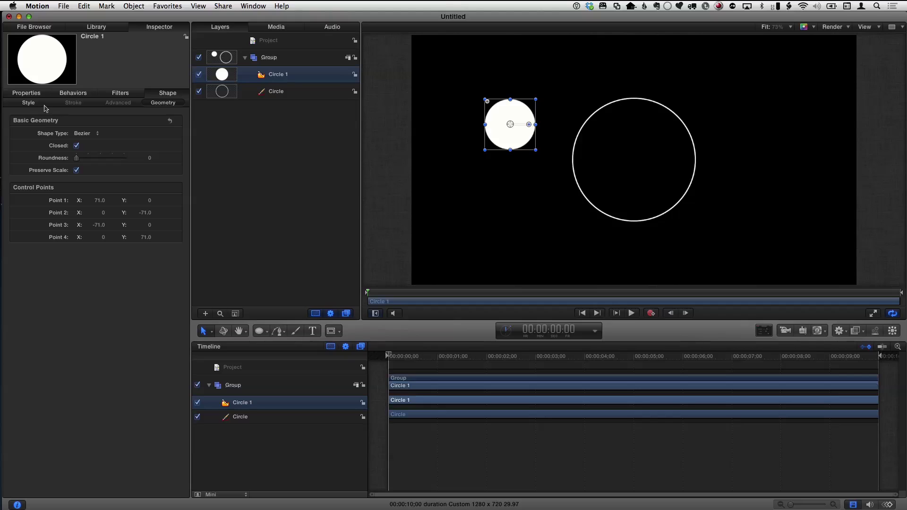
{"action": "left_click", "coordinate": [29, 103]}
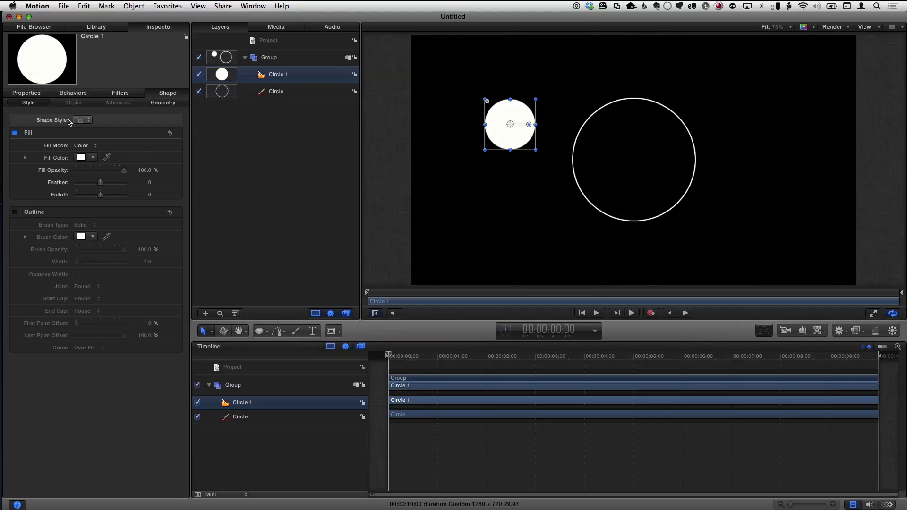
{"action": "left_click", "coordinate": [88, 146]}
{"action": "left_click", "coordinate": [89, 157]}
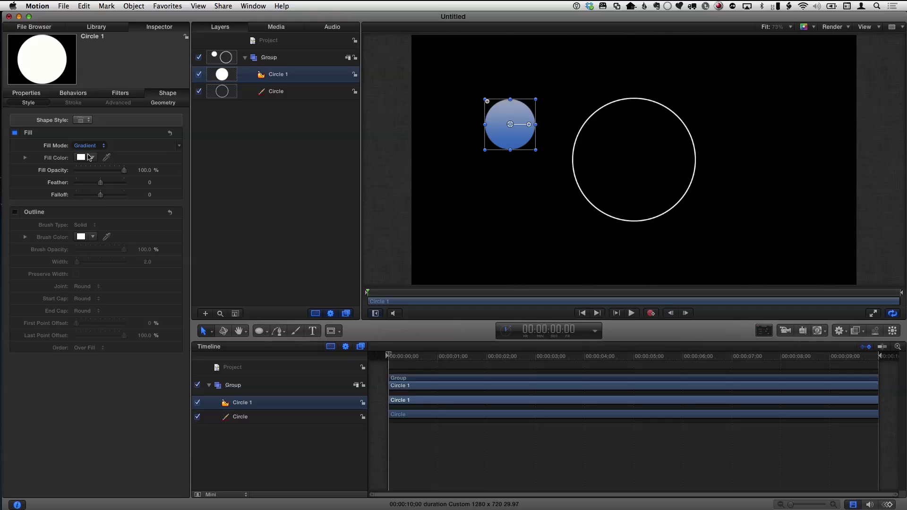
{"action": "left_click", "coordinate": [25, 159]}
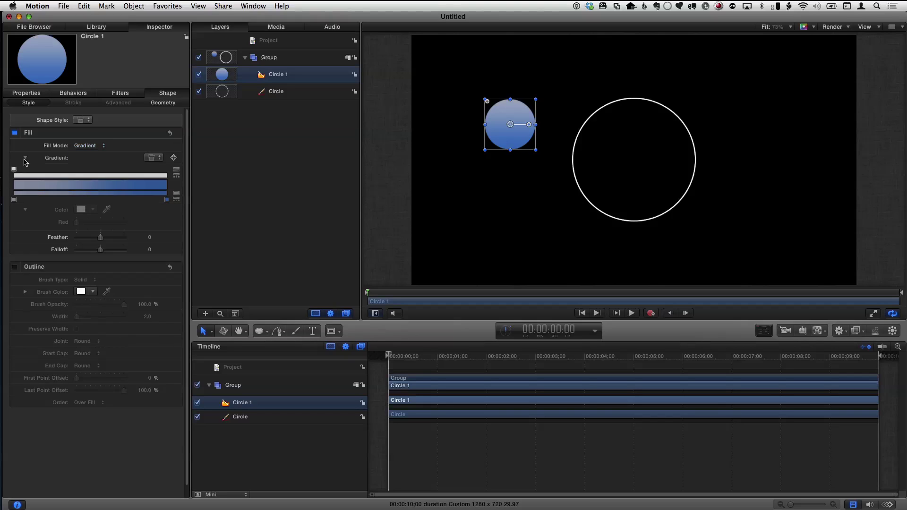
{"action": "right_click", "coordinate": [16, 202]}
{"action": "left_click", "coordinate": [15, 201]}
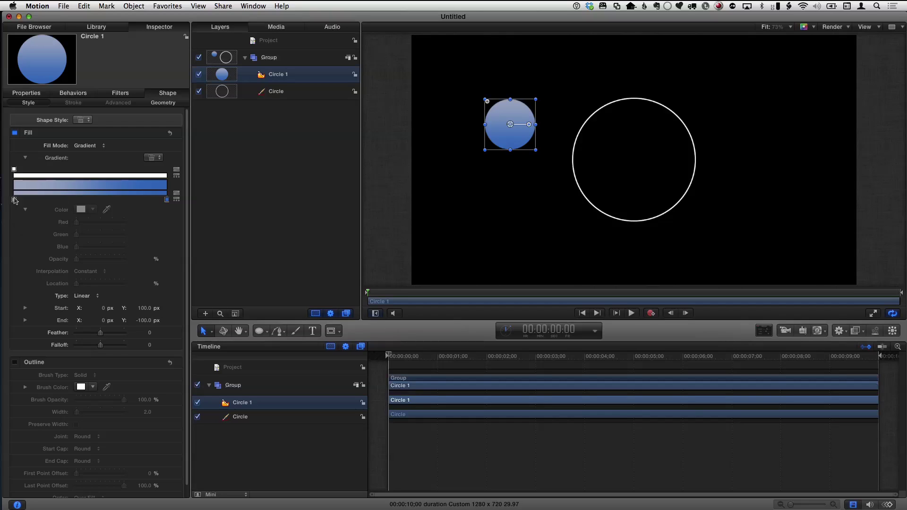
{"action": "right_click", "coordinate": [15, 202]}
{"action": "left_click", "coordinate": [43, 222]}
{"action": "right_click", "coordinate": [15, 202]}
{"action": "left_click", "coordinate": [67, 212]}
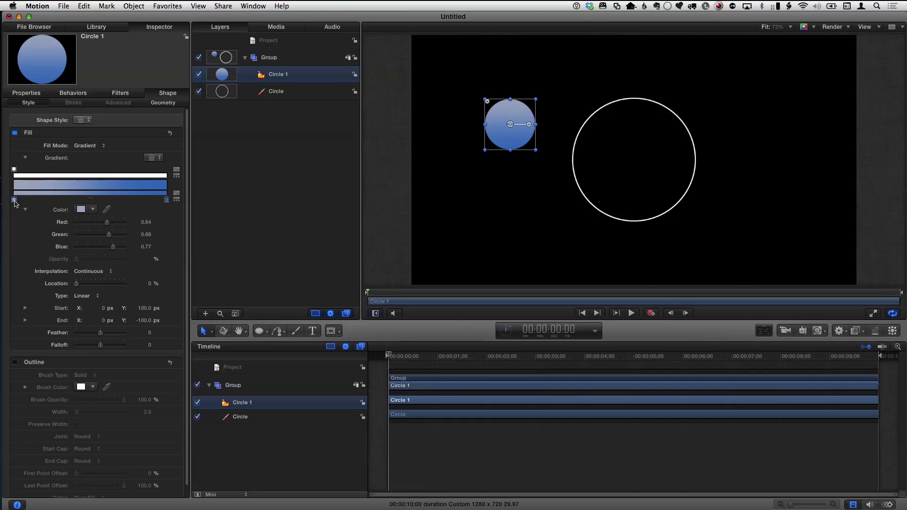
Step: Make the first gradient stop near-white and move the stops to about 38% and 57%
{"action": "left_click", "coordinate": [93, 211]}
{"action": "left_click", "coordinate": [81, 223]}
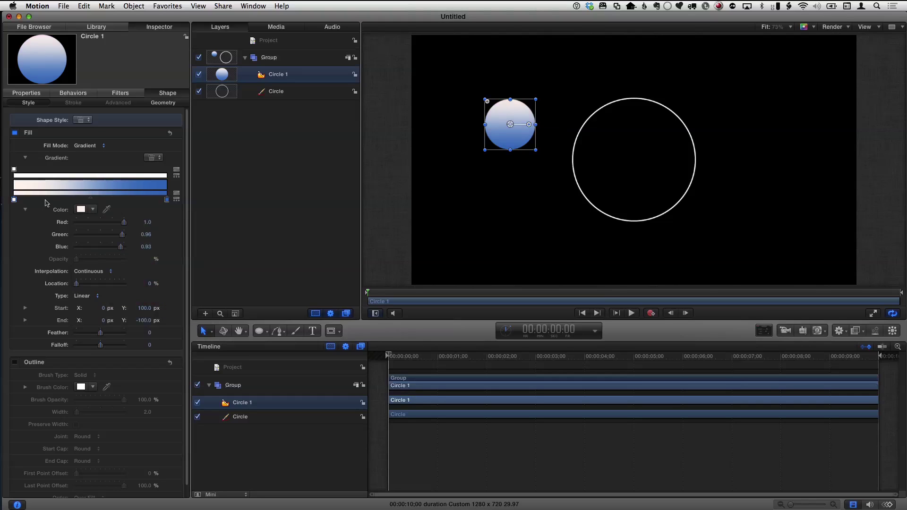
{"action": "left_click_drag", "start_coordinate": [15, 200], "coordinate": [73, 200]}
{"action": "left_click_drag", "start_coordinate": [166, 202], "coordinate": [101, 202]}
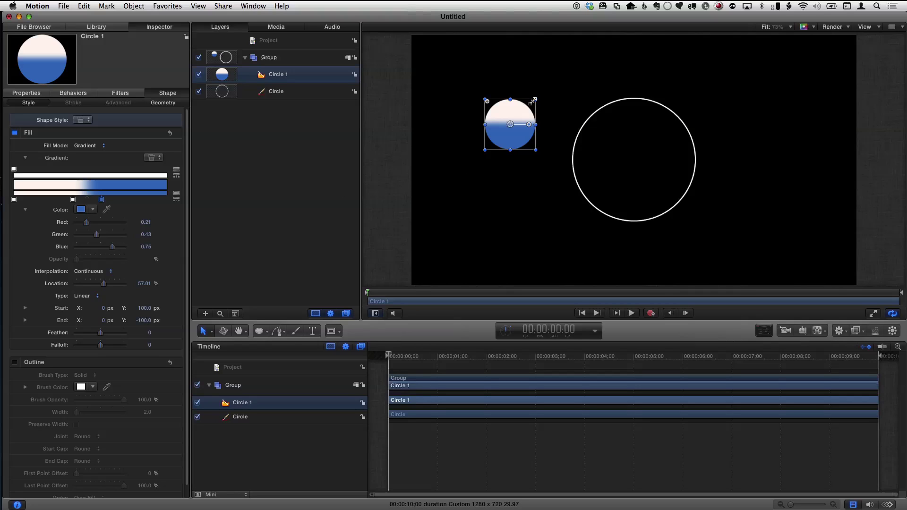
{"action": "key", "text": "c"}
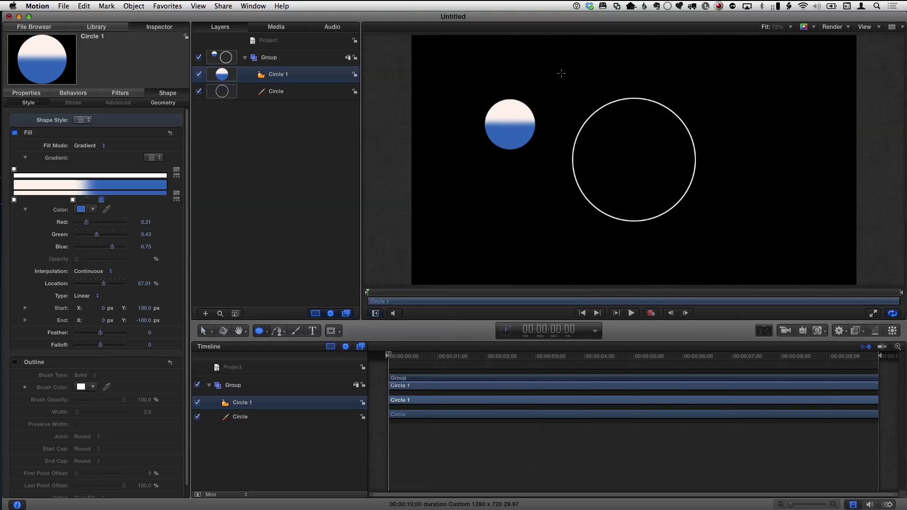
Step: Draw a tiny circle just above the ring
{"action": "left_click_drag", "start_coordinate": [561, 73], "coordinate": [570, 81]}
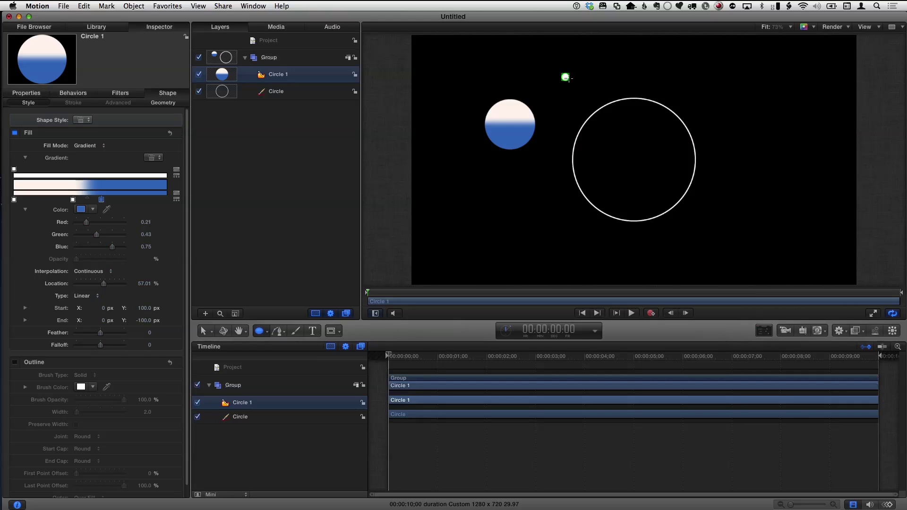
{"action": "left_click_drag", "start_coordinate": [569, 79], "coordinate": [569, 79]}
{"action": "key", "text": "s"}
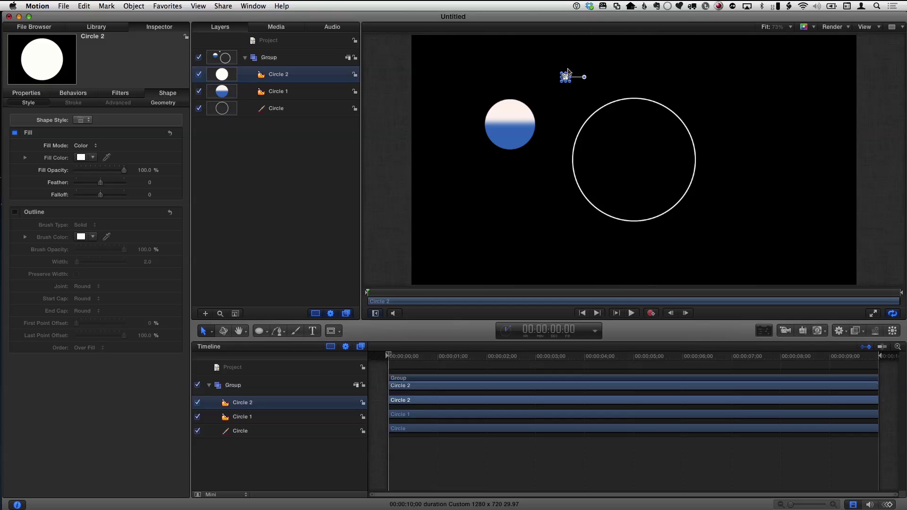
Step: Rename the outlined ring layer 'Path' and Circle 1 'Gear'
{"action": "double_click", "coordinate": [272, 110]}
{"action": "type", "text": "P"}
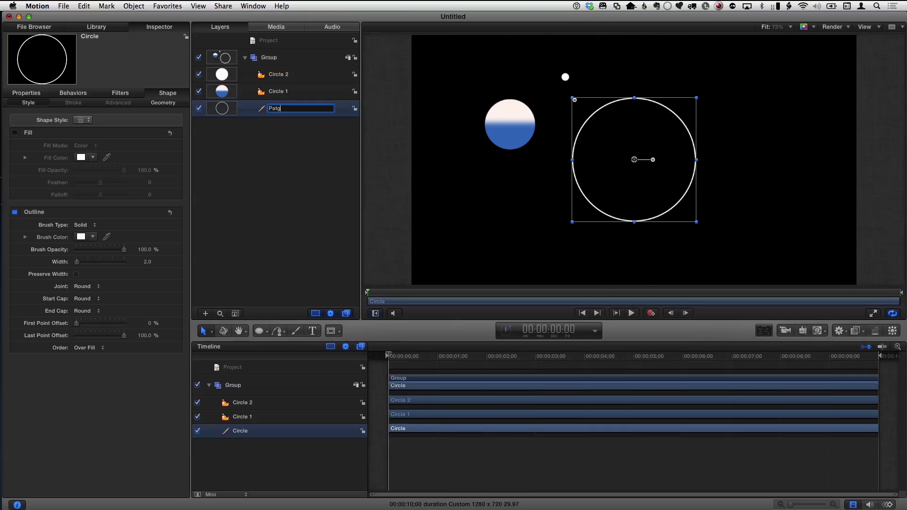
{"action": "type", "text": "ath"}
{"action": "key", "text": "Return"}
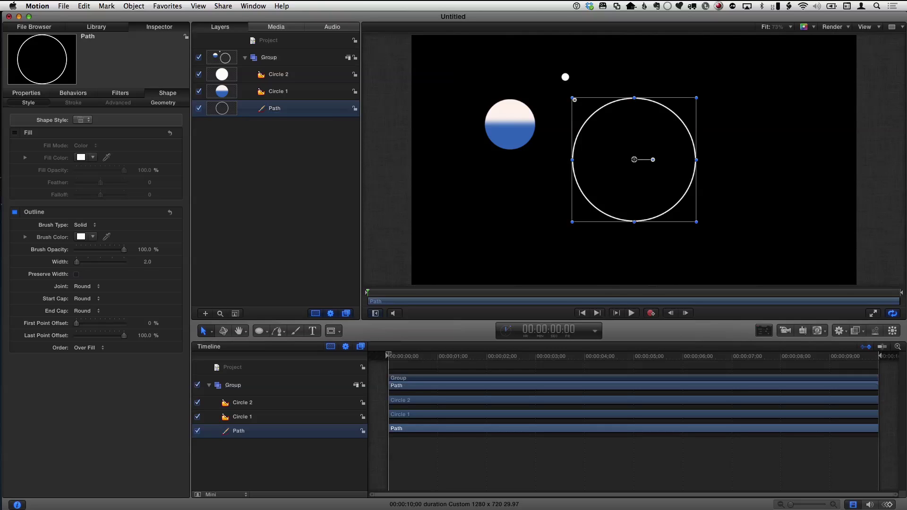
{"action": "left_click", "coordinate": [275, 94]}
{"action": "double_click", "coordinate": [277, 94]}
{"action": "type", "text": "Ge"}
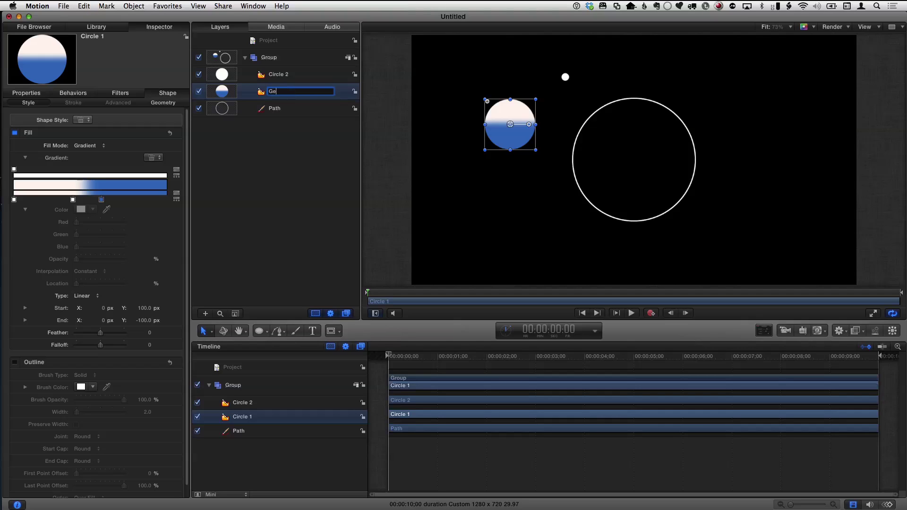
{"action": "type", "text": "ar"}
{"action": "key", "text": "Return"}
Step: Rename the tiny Circle 2 layer 'Ink'
{"action": "double_click", "coordinate": [278, 75]}
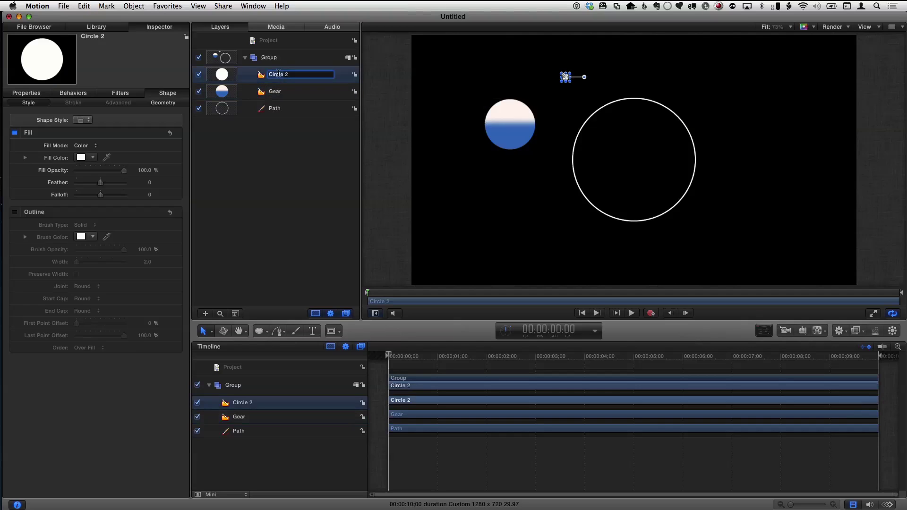
{"action": "type", "text": "s"}
{"action": "type", "text": "en"}
{"action": "key", "text": "Return"}
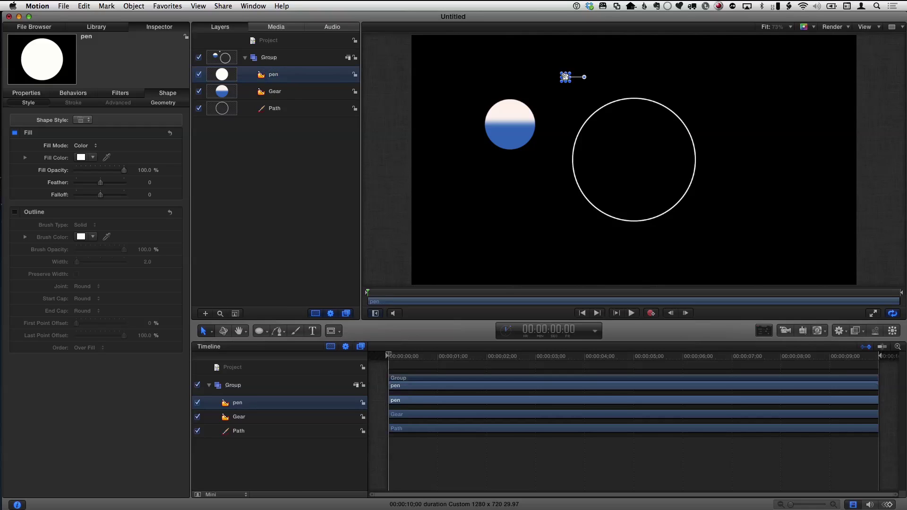
{"action": "double_click", "coordinate": [274, 75]}
{"action": "type", "text": "Ink"}
{"action": "key", "text": "Return"}
Step: Make Ink a particle emitter, preview it, and move it to the Gear ball's right edge (about X -311, Y 99)
{"action": "key", "text": "e"}
{"action": "left_click", "coordinate": [632, 312]}
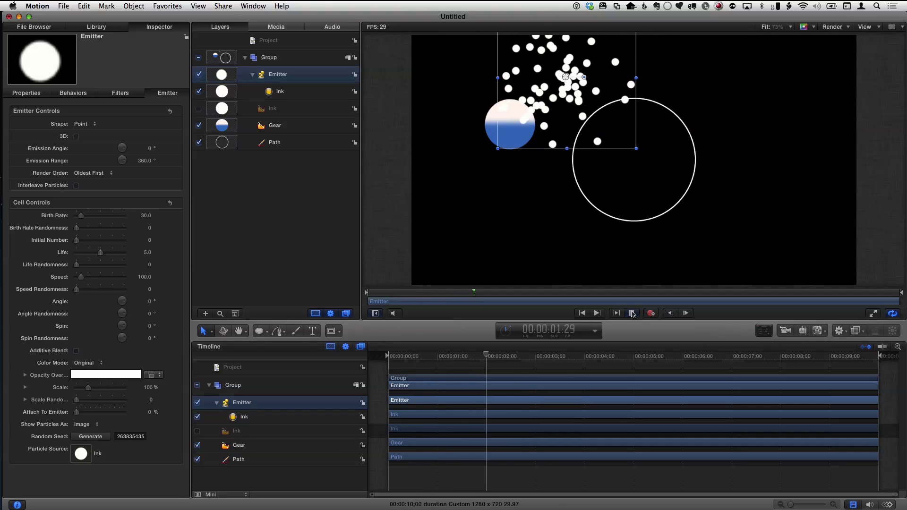
{"action": "left_click", "coordinate": [632, 313]}
{"action": "key", "text": "Home"}
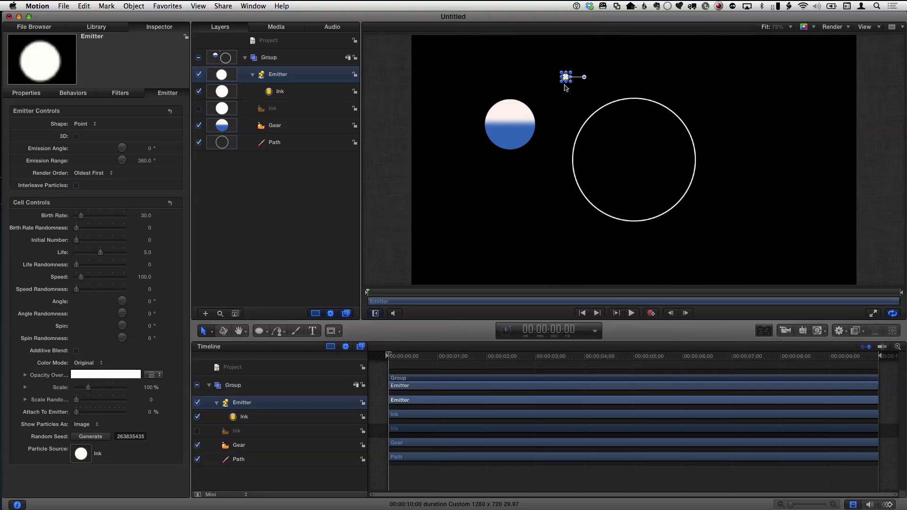
{"action": "left_click_drag", "start_coordinate": [565, 76], "coordinate": [523, 126]}
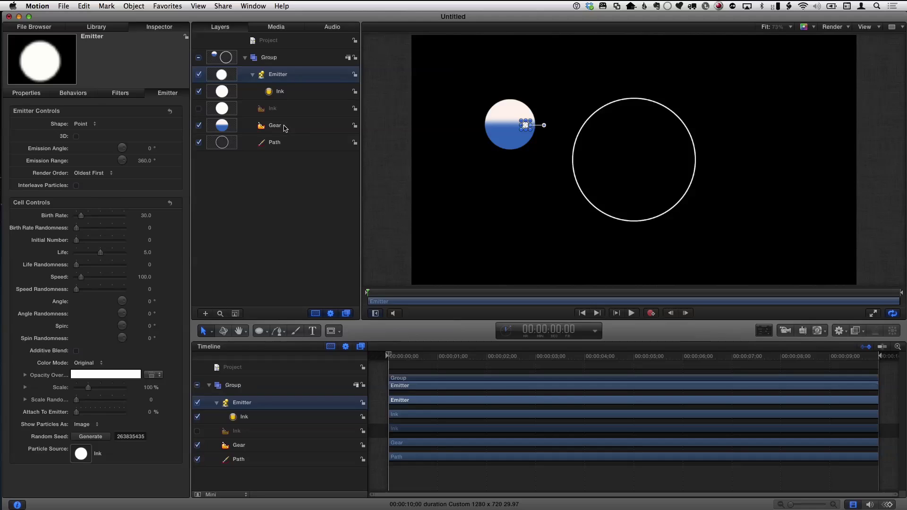
Step: Move Gear above Ink, then group Emitter and Gear into a group named 'gear-pen'
{"action": "left_click", "coordinate": [283, 125]}
{"action": "key", "text": "super+bracketright"}
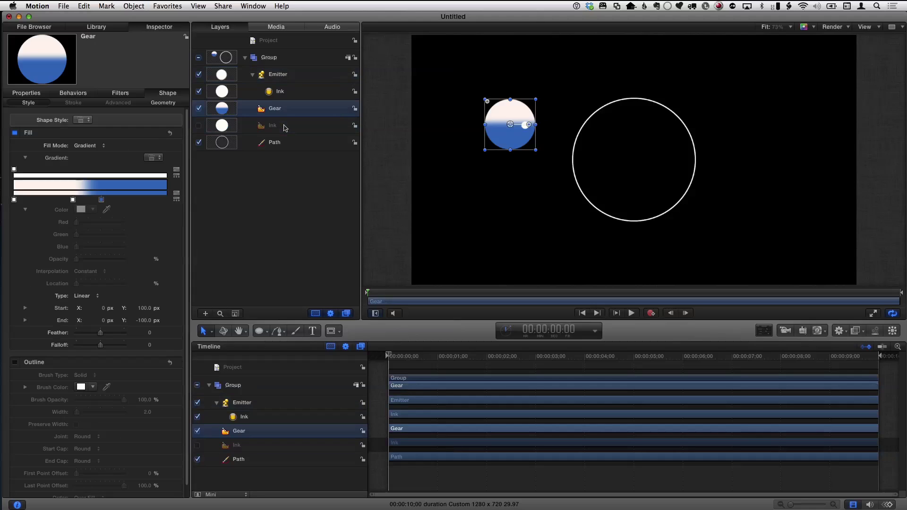
{"action": "left_click", "coordinate": [253, 75]}
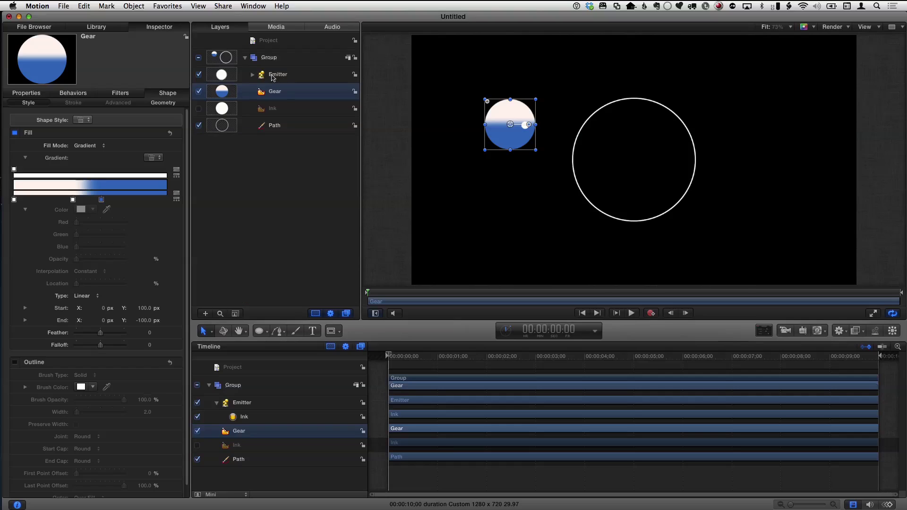
{"action": "left_click", "coordinate": [272, 75], "text": "super"}
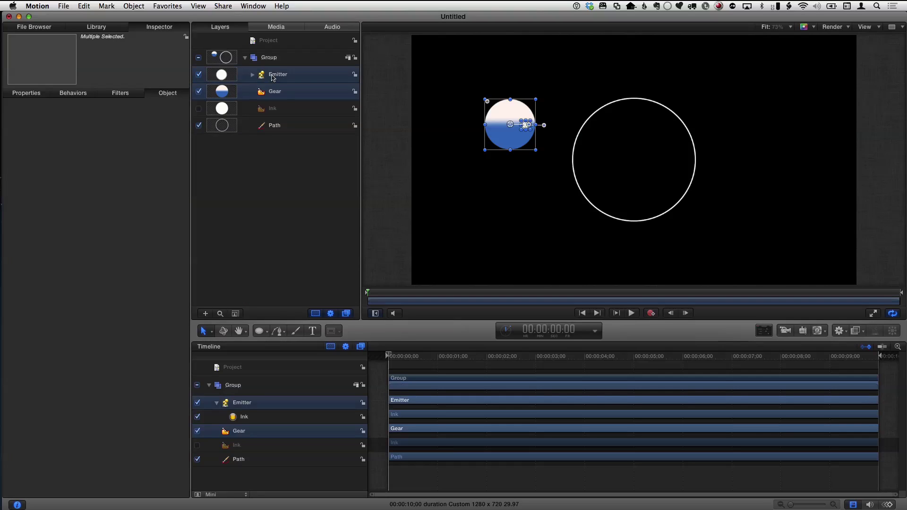
{"action": "key", "text": "super+shift+g"}
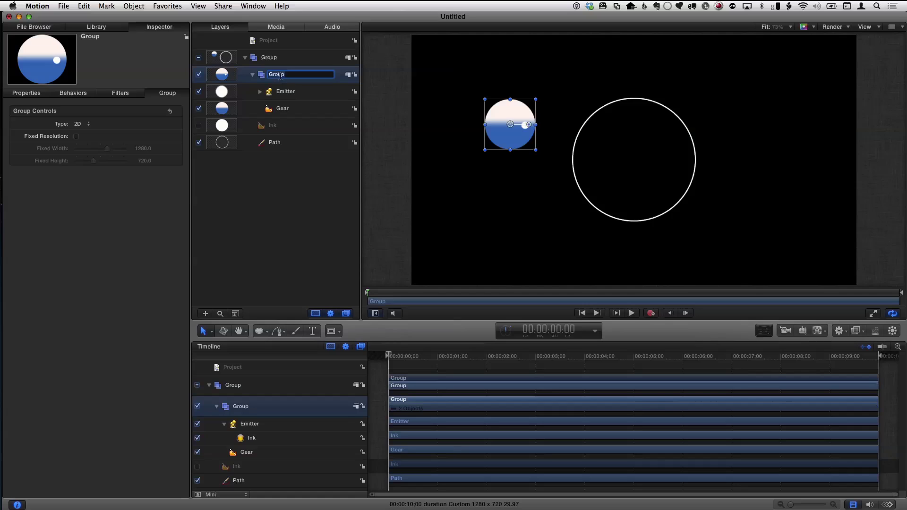
{"action": "type", "text": "gear-pen"}
{"action": "key", "text": "Return"}
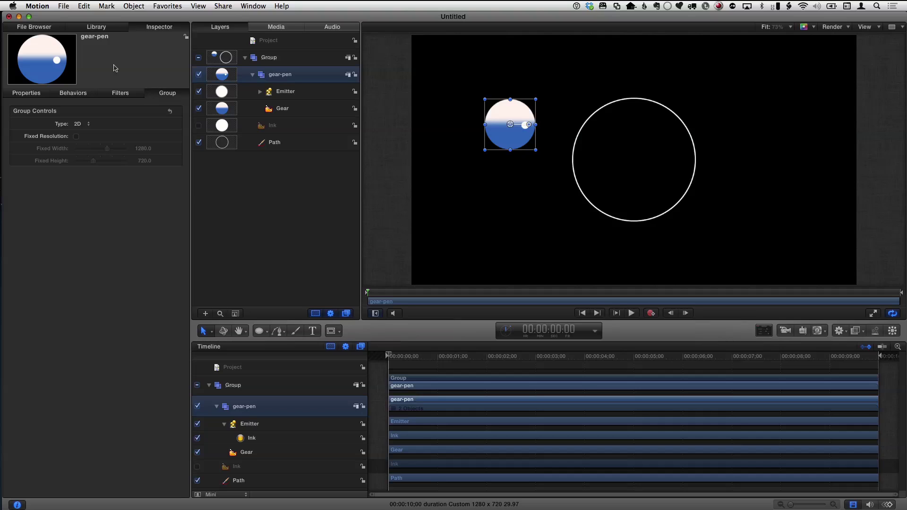
Step: Apply the Basic Motion > Motion Path behaviour to gear-pen and preview it with its HUD
{"action": "left_click", "coordinate": [111, 28]}
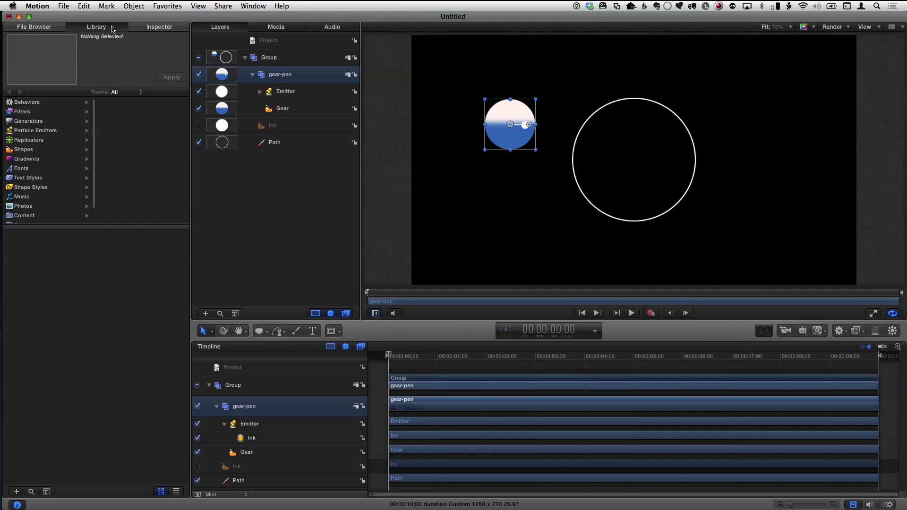
{"action": "left_click", "coordinate": [26, 102]}
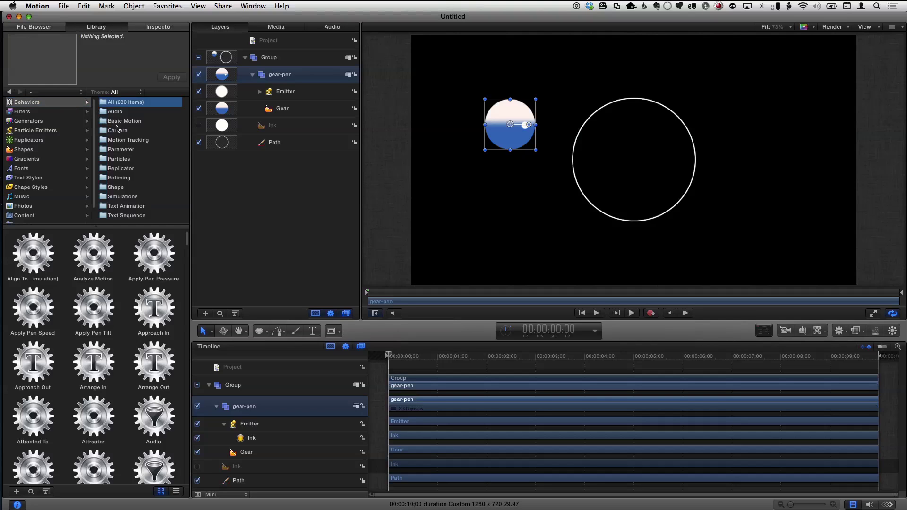
{"action": "left_click", "coordinate": [118, 122]}
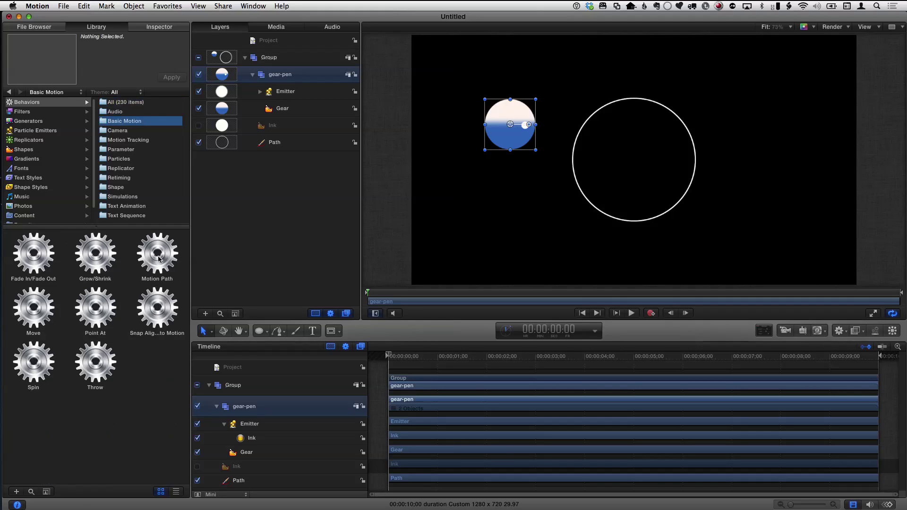
{"action": "left_click_drag", "start_coordinate": [159, 259], "coordinate": [307, 74]}
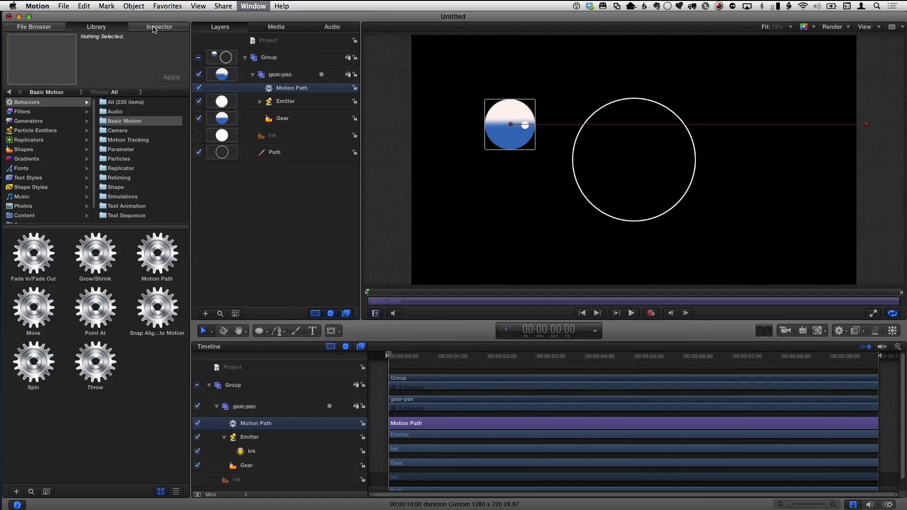
{"action": "key", "text": "F7"}
{"action": "left_click_drag", "start_coordinate": [280, 267], "coordinate": [230, 175]}
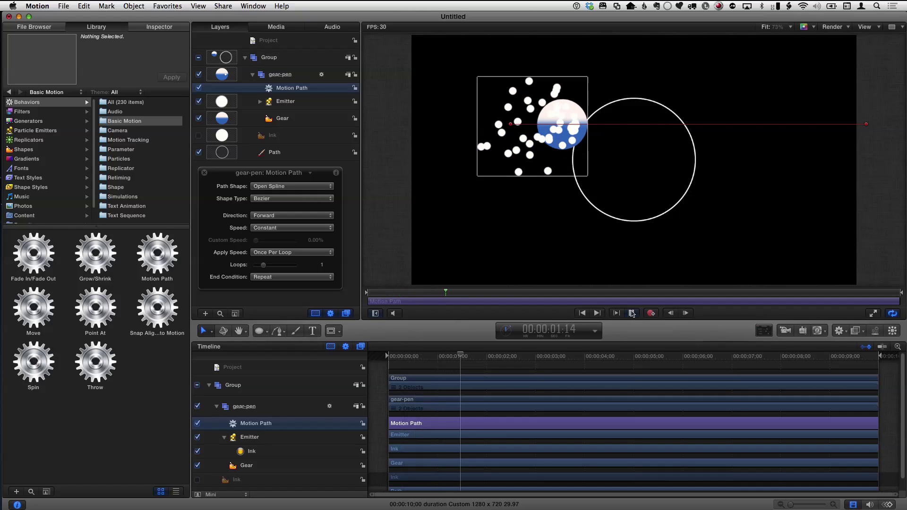
{"action": "left_click", "coordinate": [631, 313]}
{"action": "key", "text": "Home"}
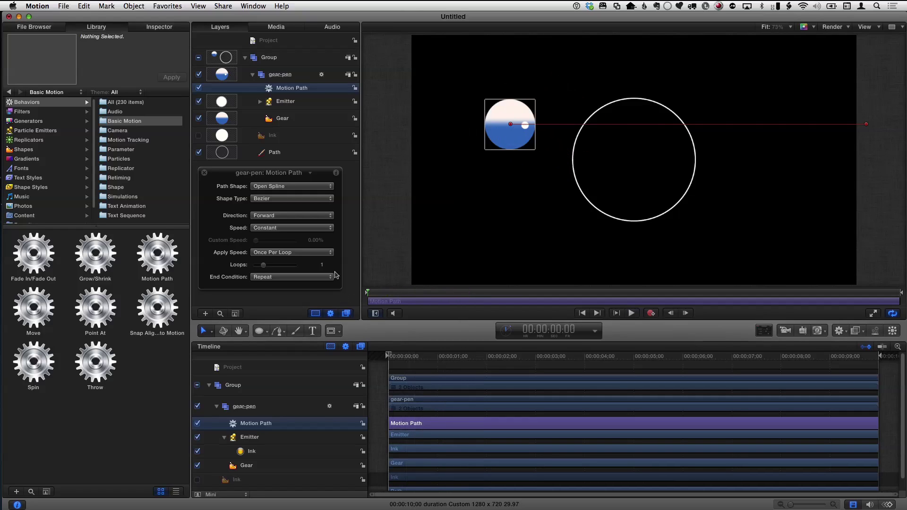
Step: Set the Motion Path shape to Geometry with the Path circle as source and Loops at 5
{"action": "left_click", "coordinate": [298, 189]}
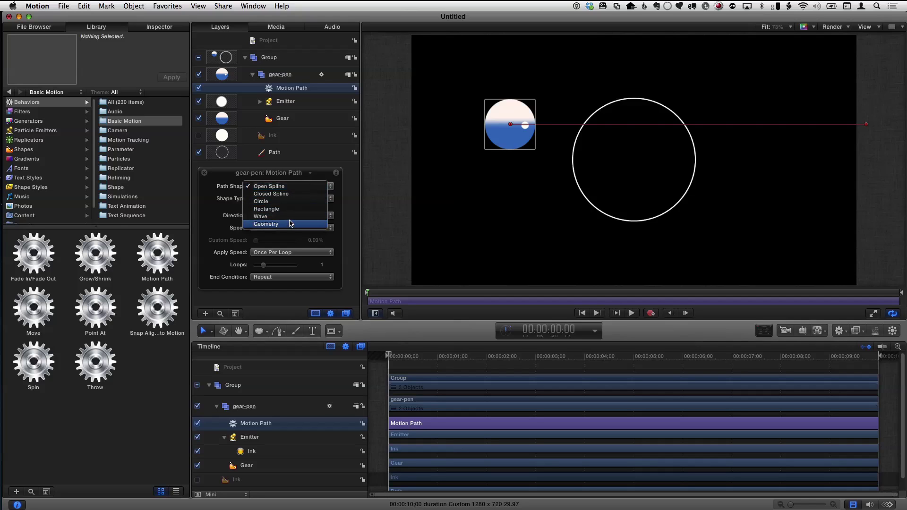
{"action": "left_click", "coordinate": [291, 224]}
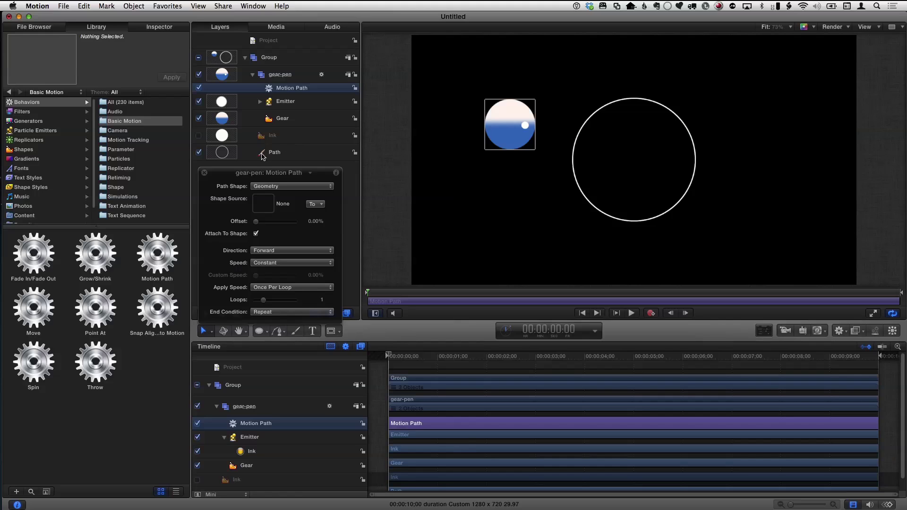
{"action": "left_click_drag", "start_coordinate": [261, 154], "coordinate": [277, 159]}
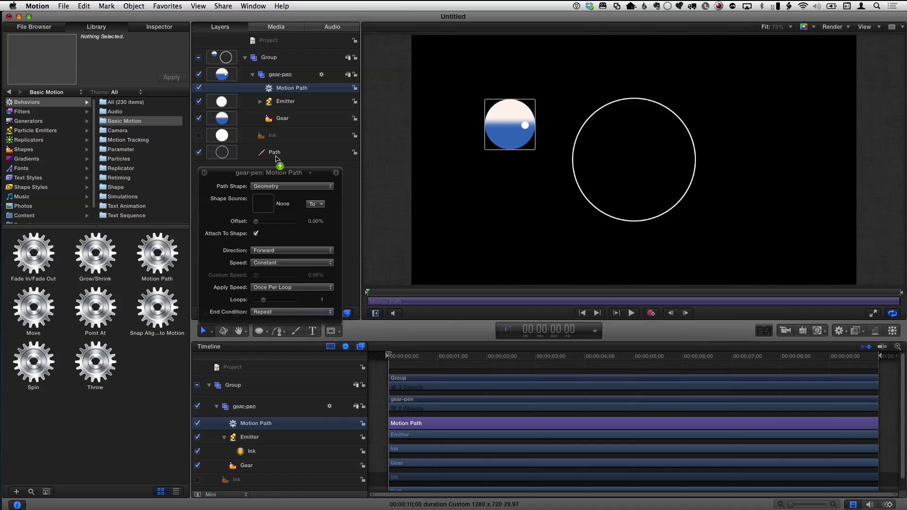
{"action": "left_click_drag", "start_coordinate": [265, 208], "coordinate": [267, 209]}
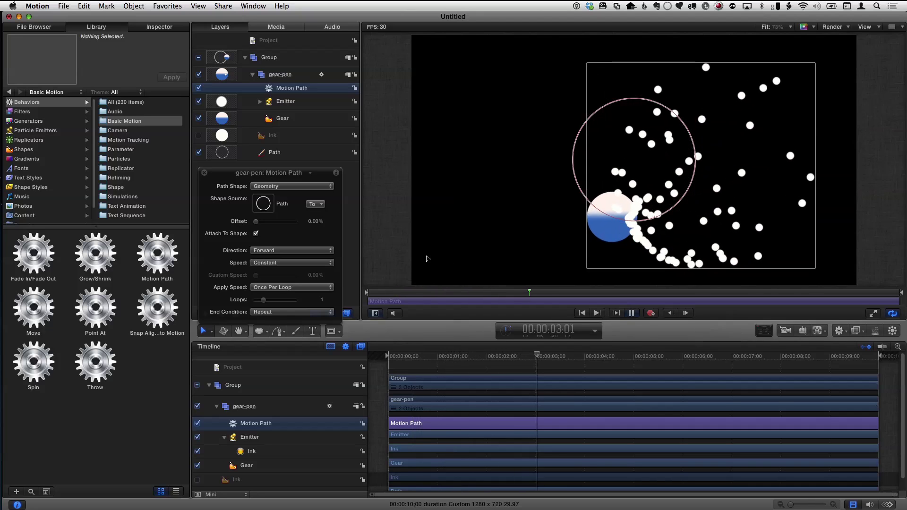
{"action": "left_click_drag", "start_coordinate": [263, 303], "coordinate": [294, 300]}
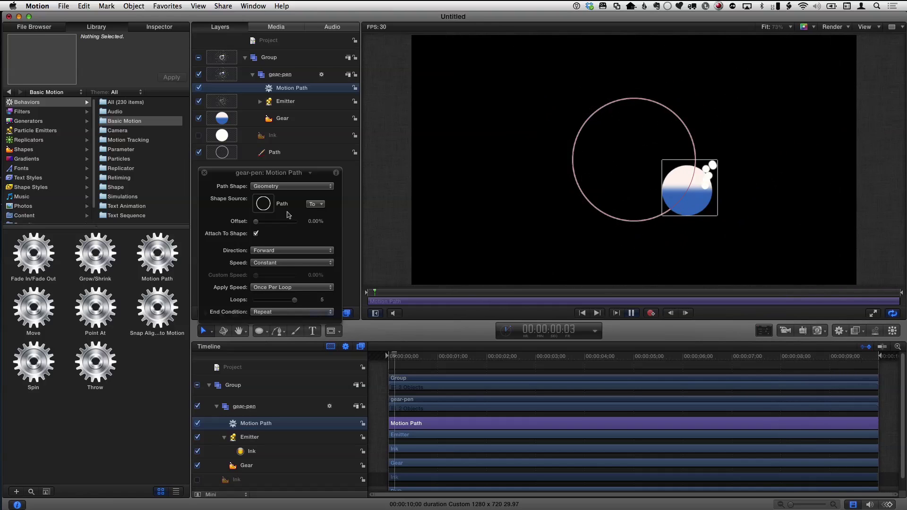
{"action": "left_click_drag", "start_coordinate": [264, 172], "coordinate": [318, 232]}
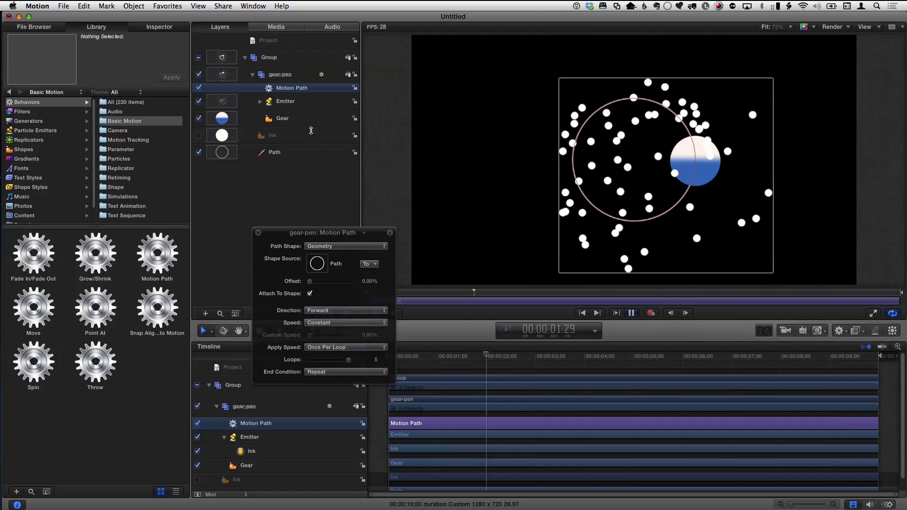
Step: Lower the Emitter's particle Speed from 100 to 0 so ink dots stay where emitted
{"action": "left_click", "coordinate": [289, 101]}
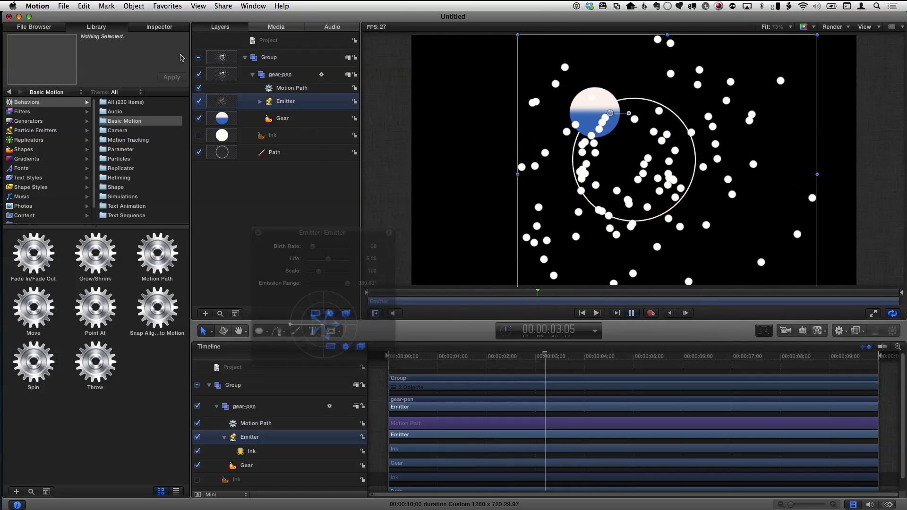
{"action": "left_click", "coordinate": [160, 27]}
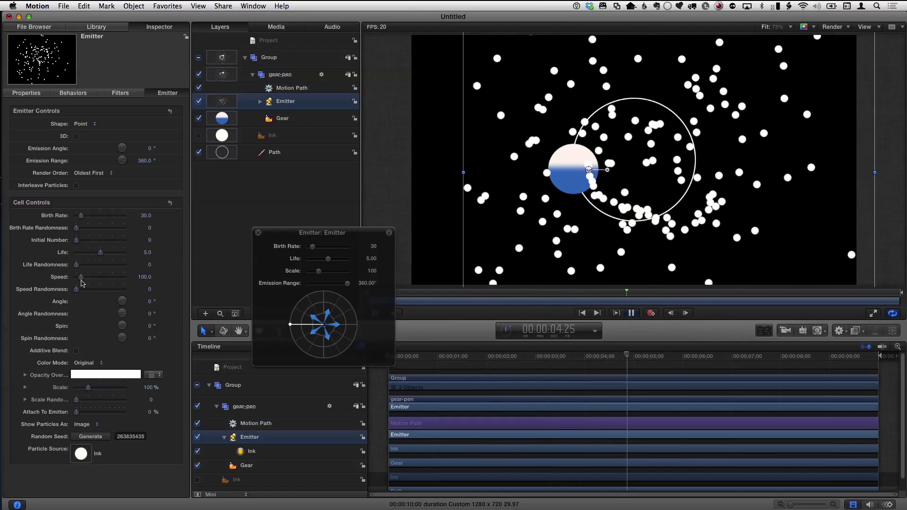
{"action": "left_click_drag", "start_coordinate": [81, 282], "coordinate": [74, 282]}
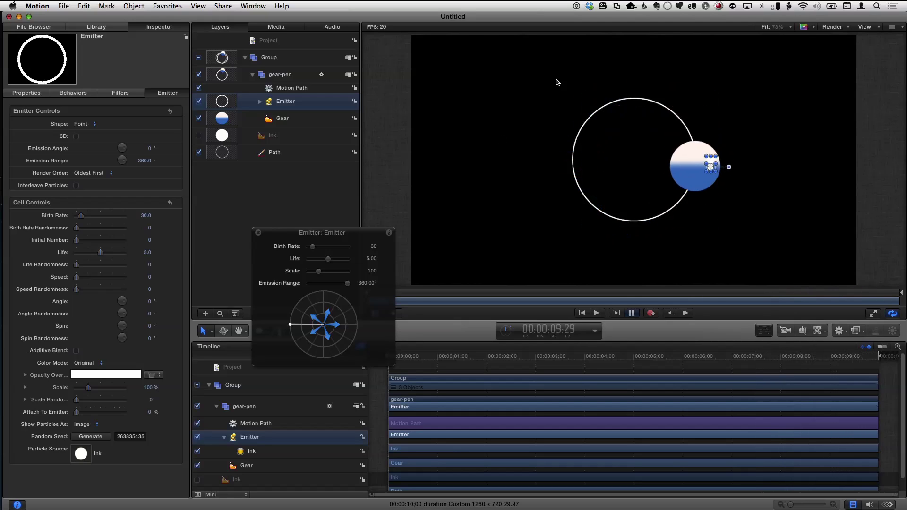
{"action": "left_click", "coordinate": [301, 77]}
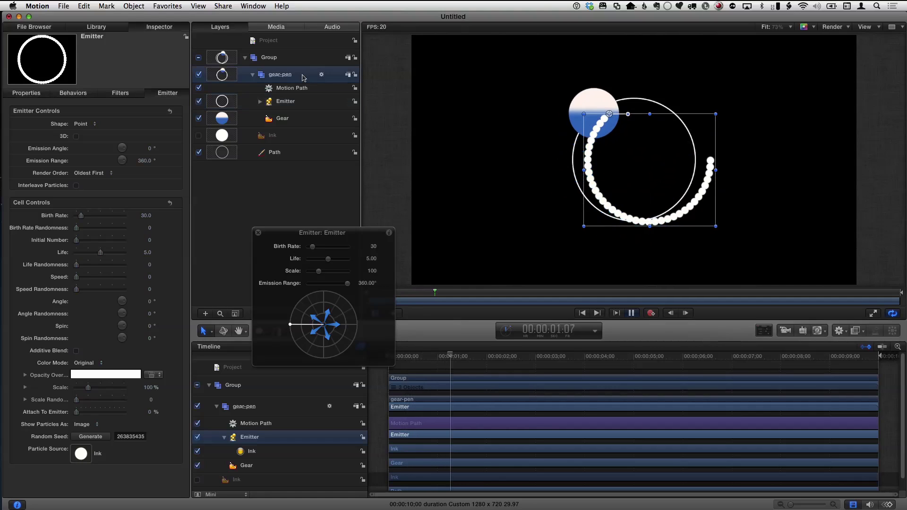
Step: Add a Rate behaviour to gear-pen's Rotation and set its rate to about 0.9
{"action": "left_click", "coordinate": [34, 94]}
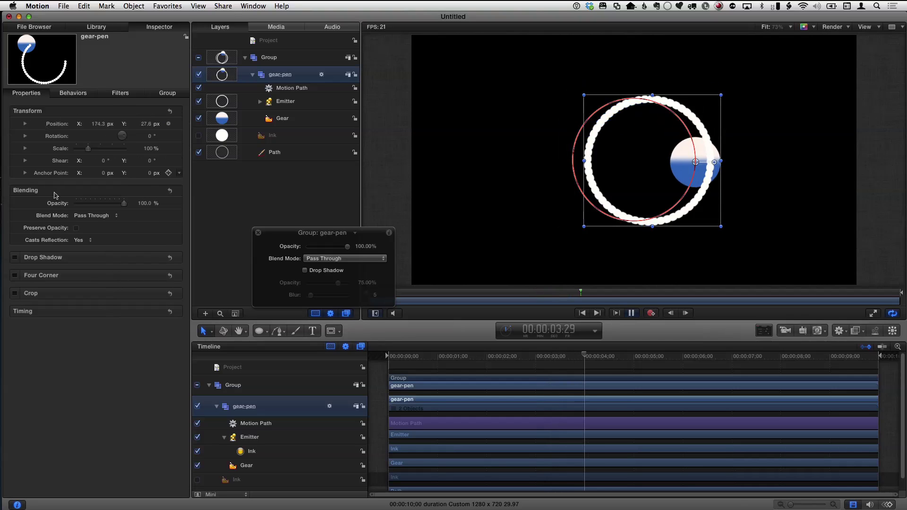
{"action": "right_click", "coordinate": [57, 138]}
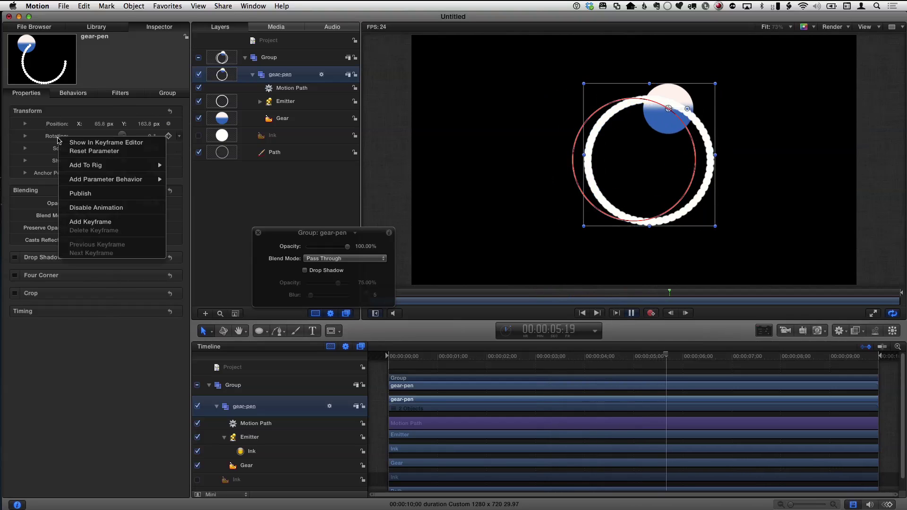
{"action": "mouse_move", "coordinate": [98, 182]}
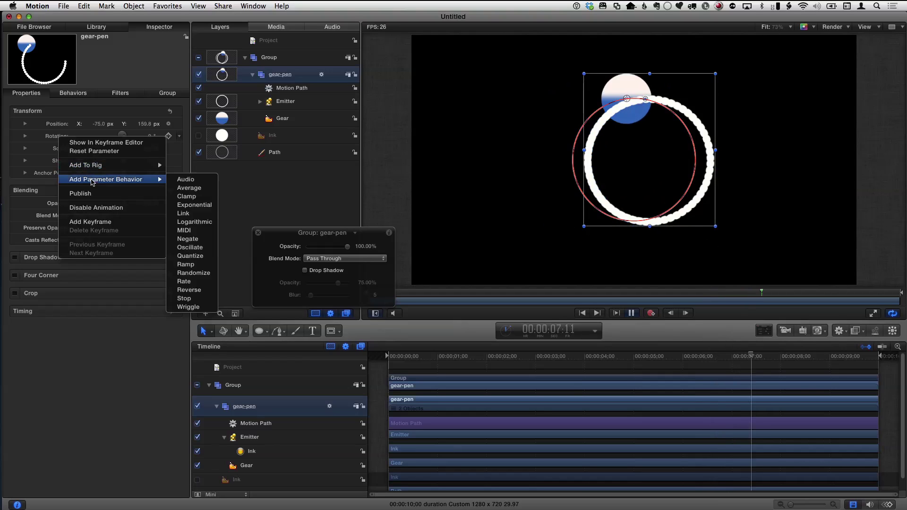
{"action": "left_click", "coordinate": [198, 284]}
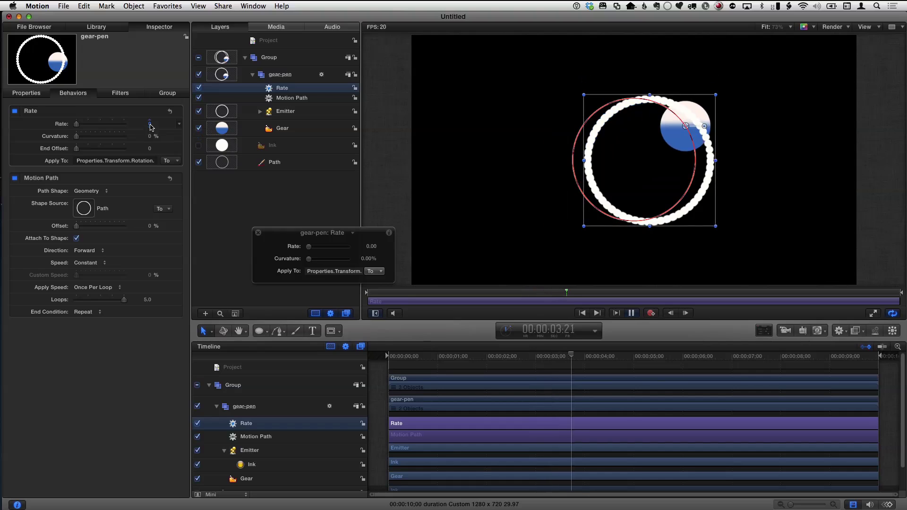
{"action": "left_click_drag", "start_coordinate": [149, 124], "coordinate": [158, 124]}
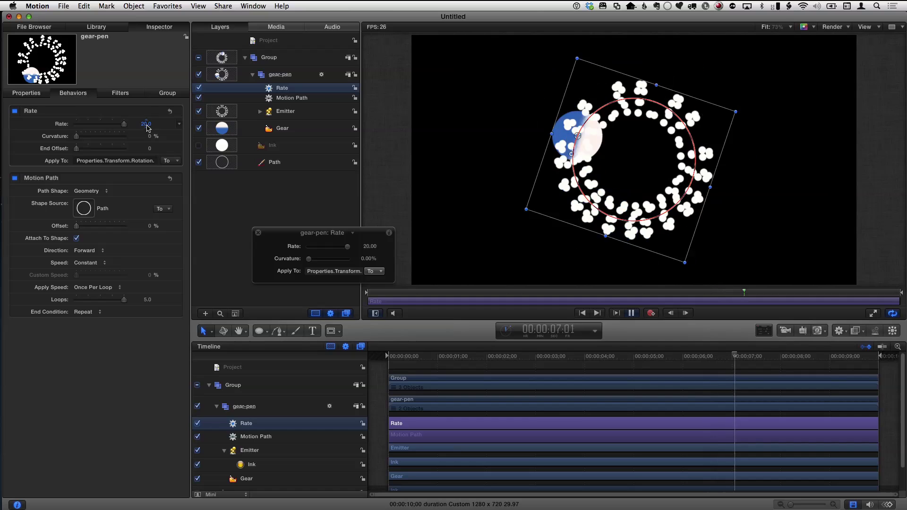
{"action": "left_click_drag", "start_coordinate": [124, 123], "coordinate": [121, 127]}
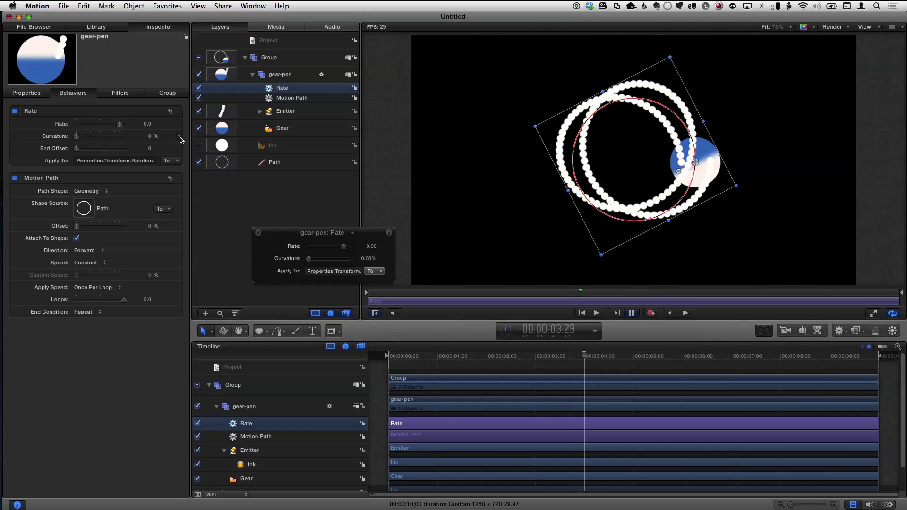
Step: Set the Emitter's particle Life to 10, Scale to 32% and Birth Rate to 126
{"action": "left_click", "coordinate": [280, 117]}
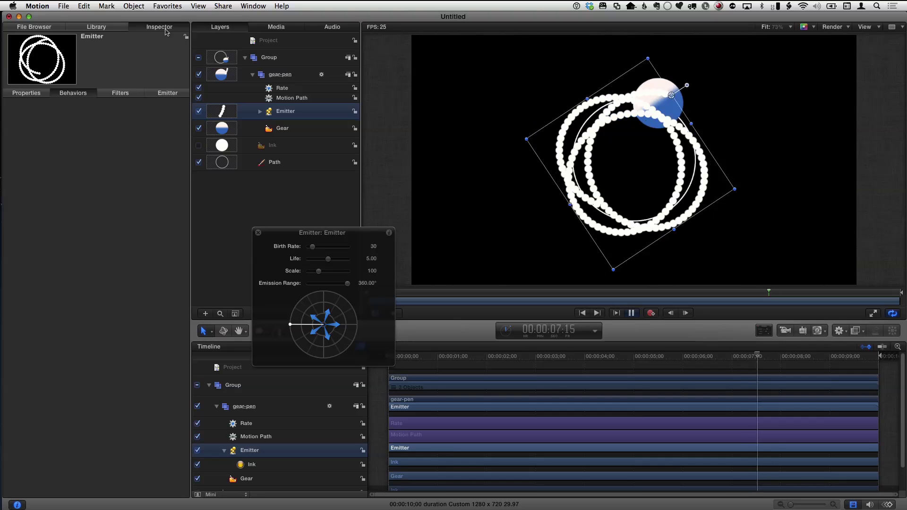
{"action": "left_click", "coordinate": [168, 93]}
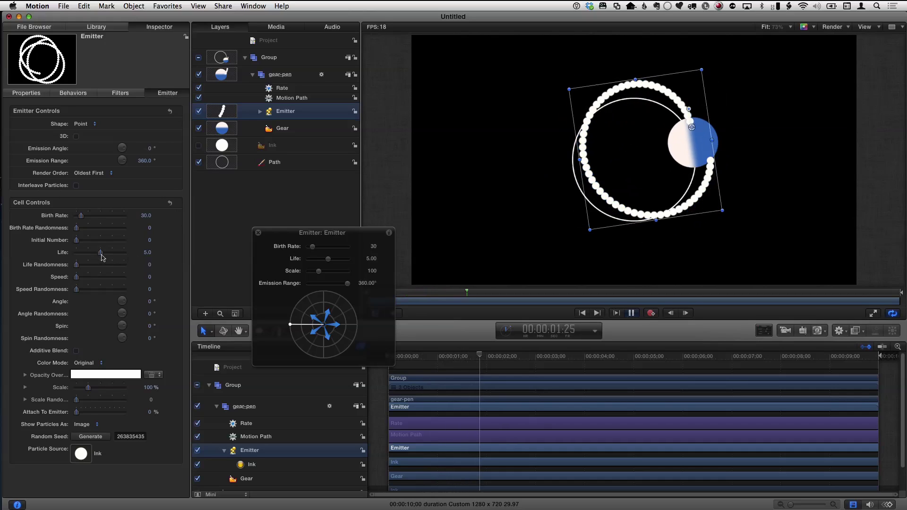
{"action": "left_click_drag", "start_coordinate": [101, 256], "coordinate": [145, 256]}
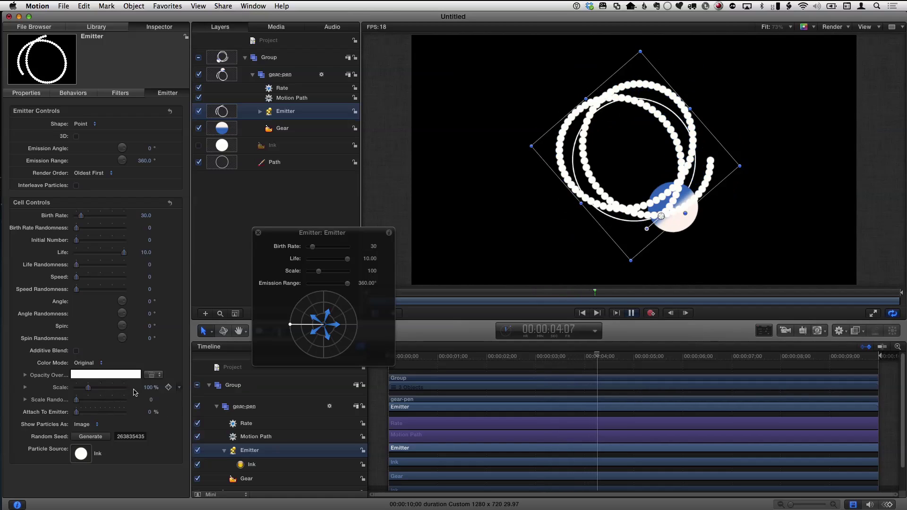
{"action": "left_click_drag", "start_coordinate": [149, 389], "coordinate": [141, 390]}
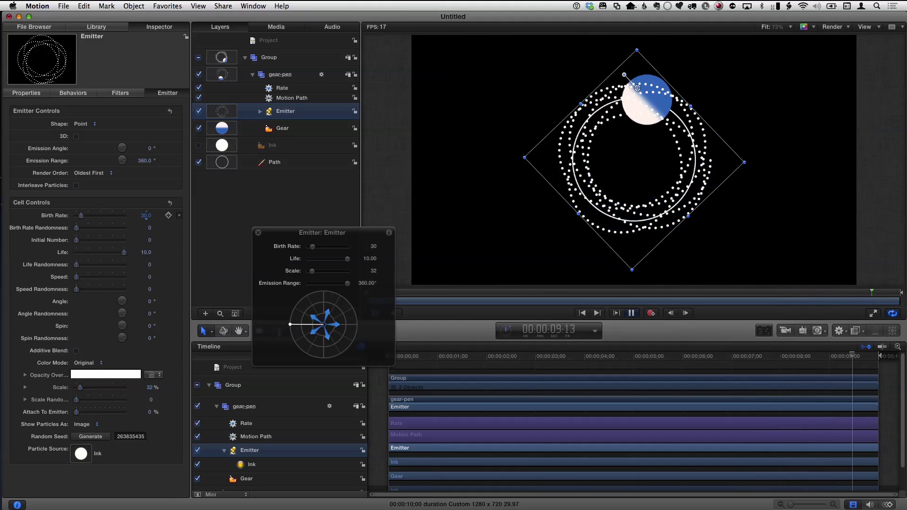
{"action": "left_click_drag", "start_coordinate": [147, 217], "coordinate": [141, 217]}
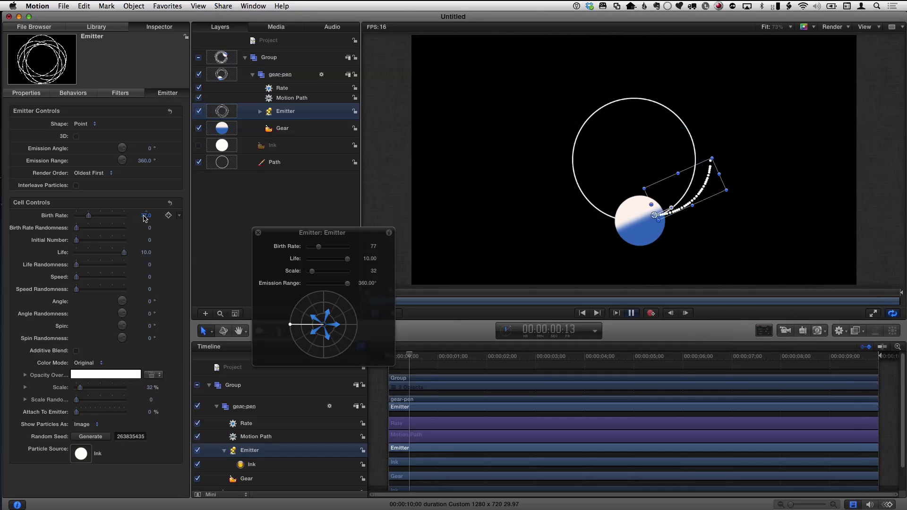
{"action": "left_click_drag", "start_coordinate": [146, 215], "coordinate": [144, 215]}
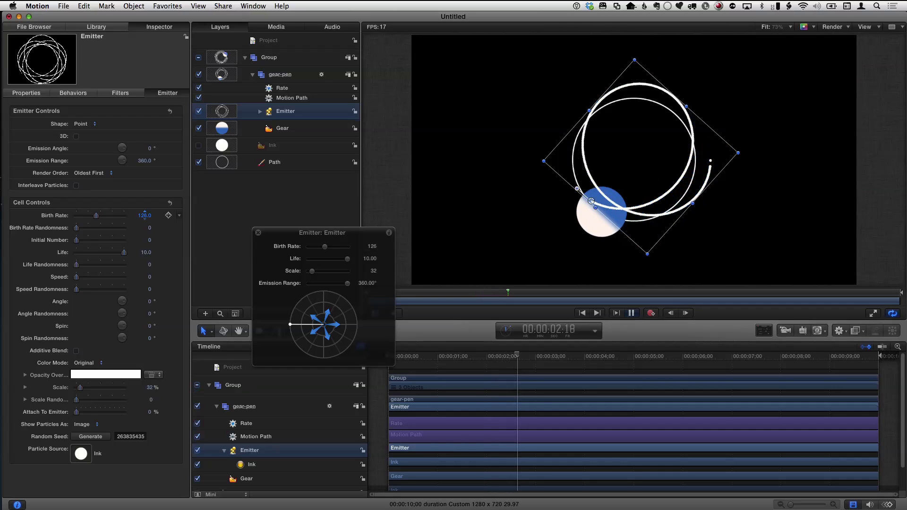
Step: Set the particle Color Mode to Colorize with a blue colour
{"action": "left_click", "coordinate": [101, 363]}
{"action": "left_click", "coordinate": [100, 372]}
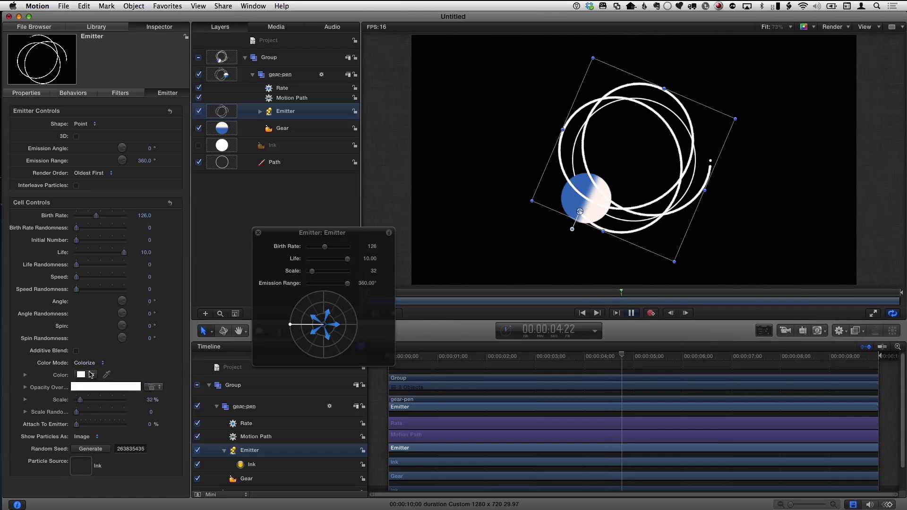
{"action": "left_click", "coordinate": [92, 375]}
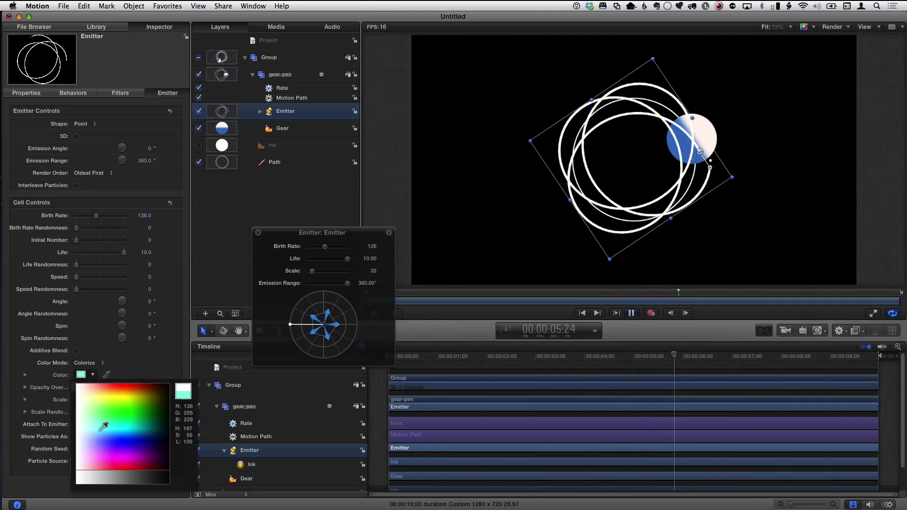
{"action": "left_click_drag", "start_coordinate": [103, 426], "coordinate": [121, 434]}
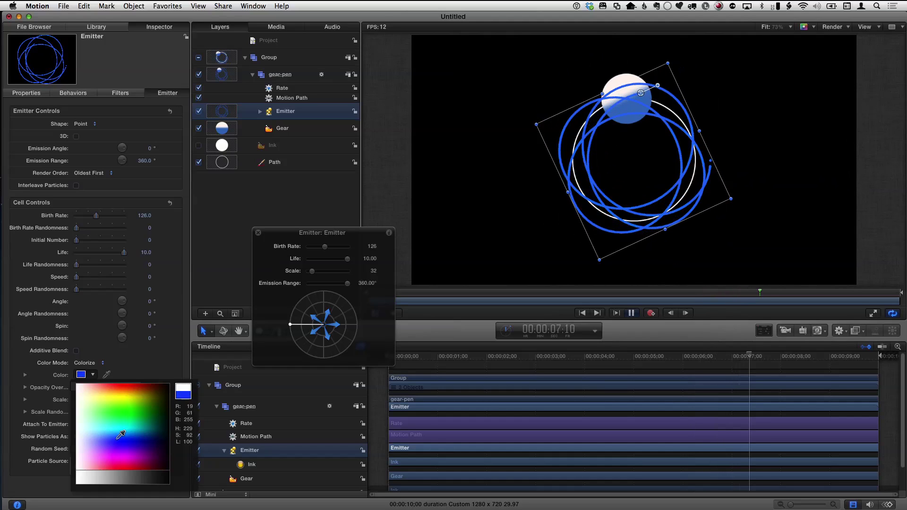
Step: Set the Ink dot shape's Feather to 15, then return to the Emitter layer
{"action": "left_click", "coordinate": [298, 146]}
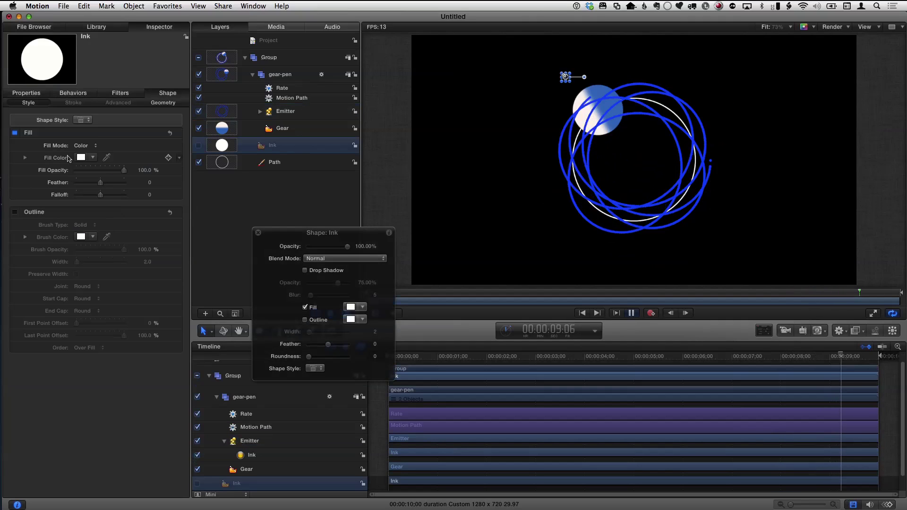
{"action": "left_click_drag", "start_coordinate": [100, 183], "coordinate": [108, 187]}
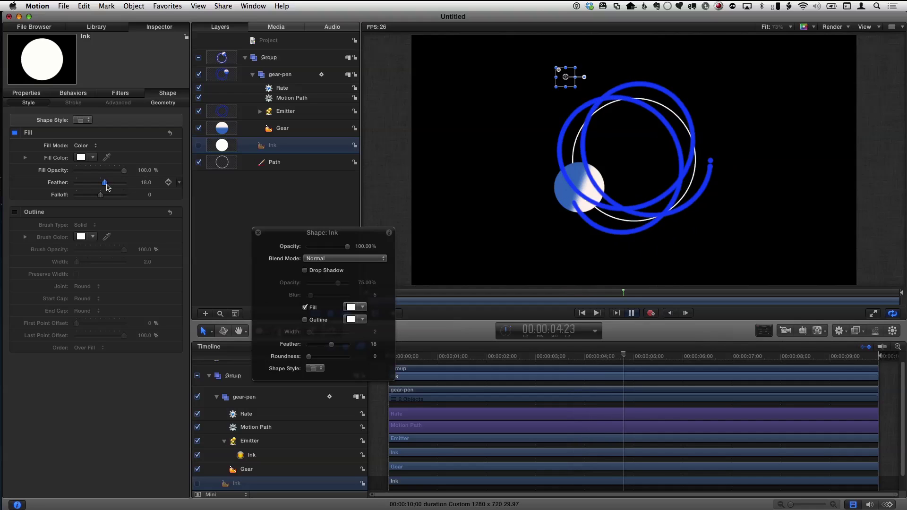
{"action": "left_click", "coordinate": [294, 113]}
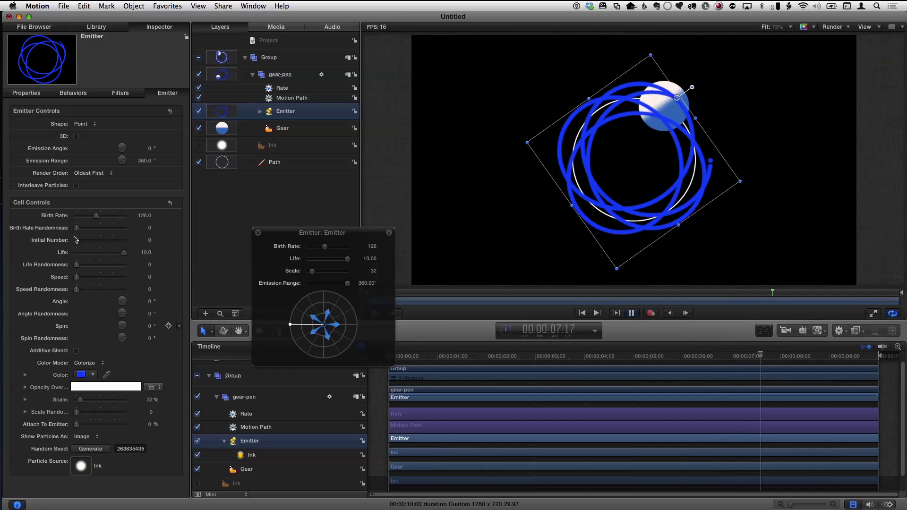
Step: Turn on Additive Blend for the Emitter, and hide the Path and Gear layers
{"action": "left_click", "coordinate": [76, 350]}
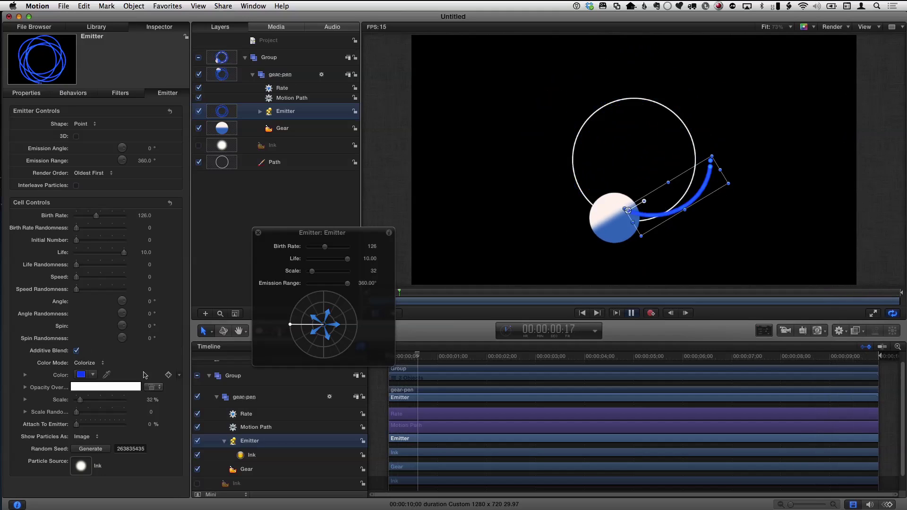
{"action": "left_click", "coordinate": [199, 163]}
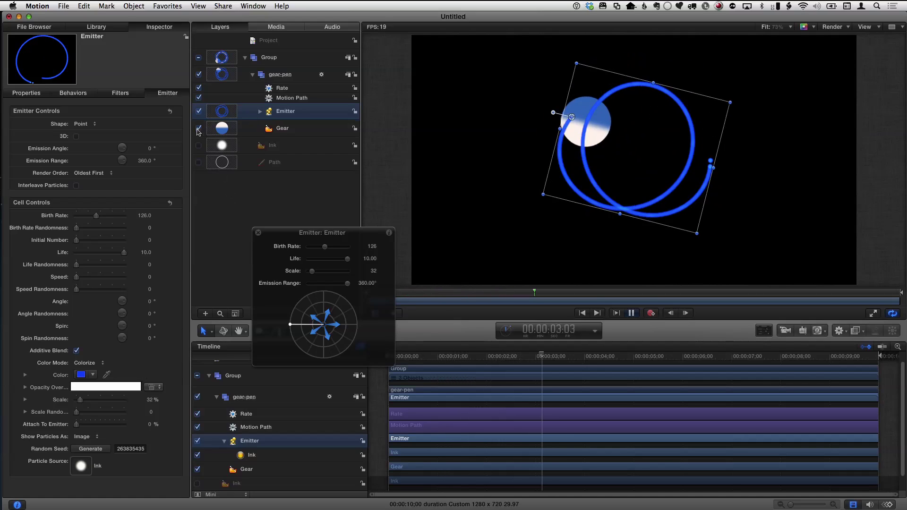
{"action": "left_click", "coordinate": [198, 128]}
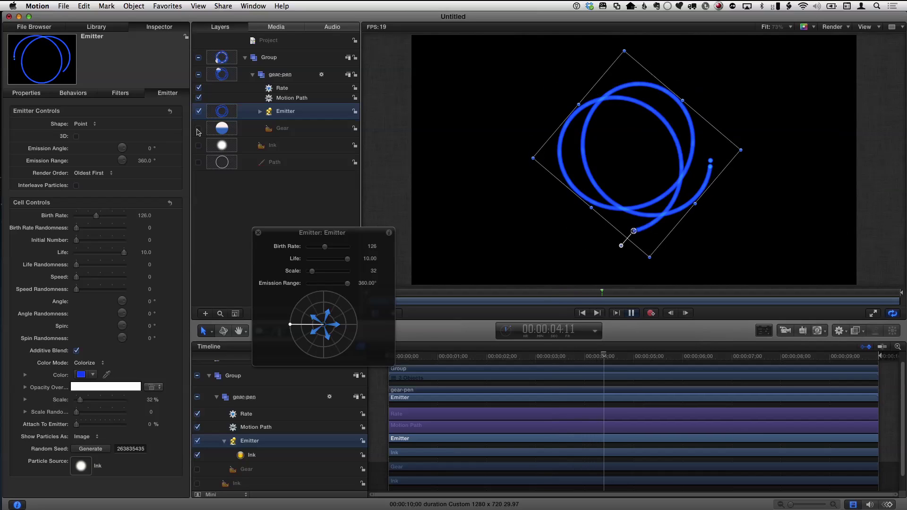